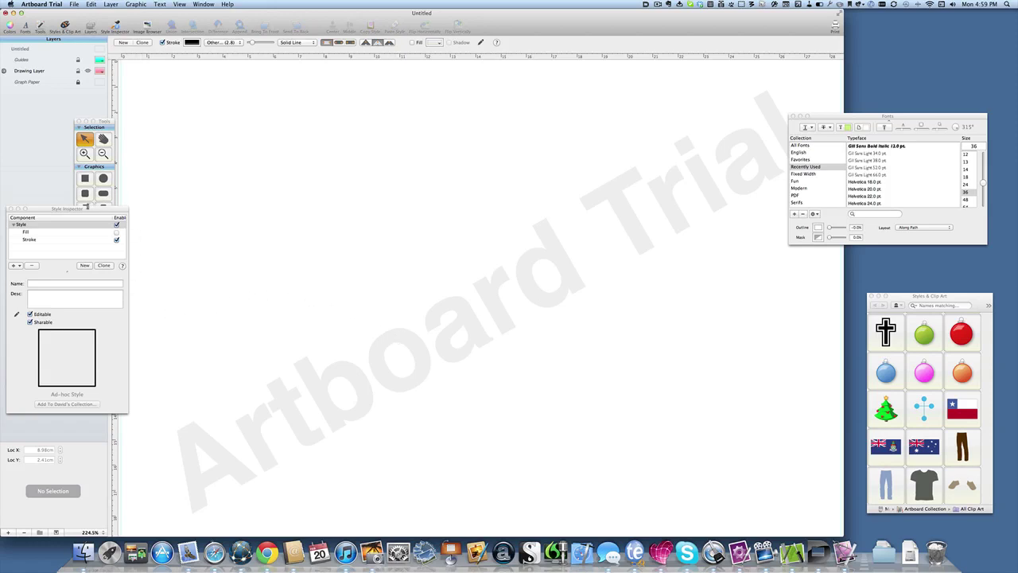
- Draw a wavy Text on Path curve across the canvas carrying 'Double-click with Select tool to edit'
click(102, 126)
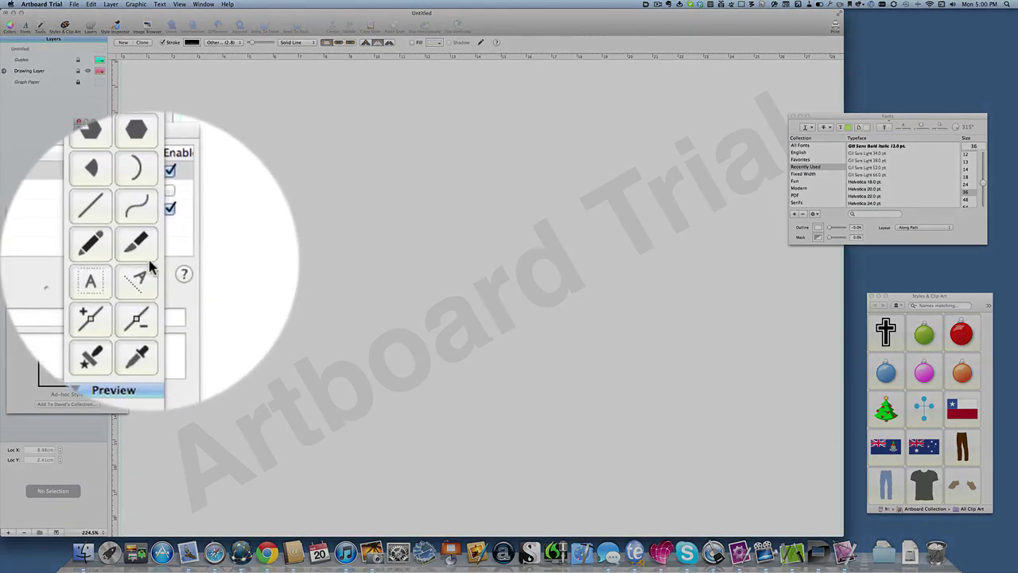
click(102, 269)
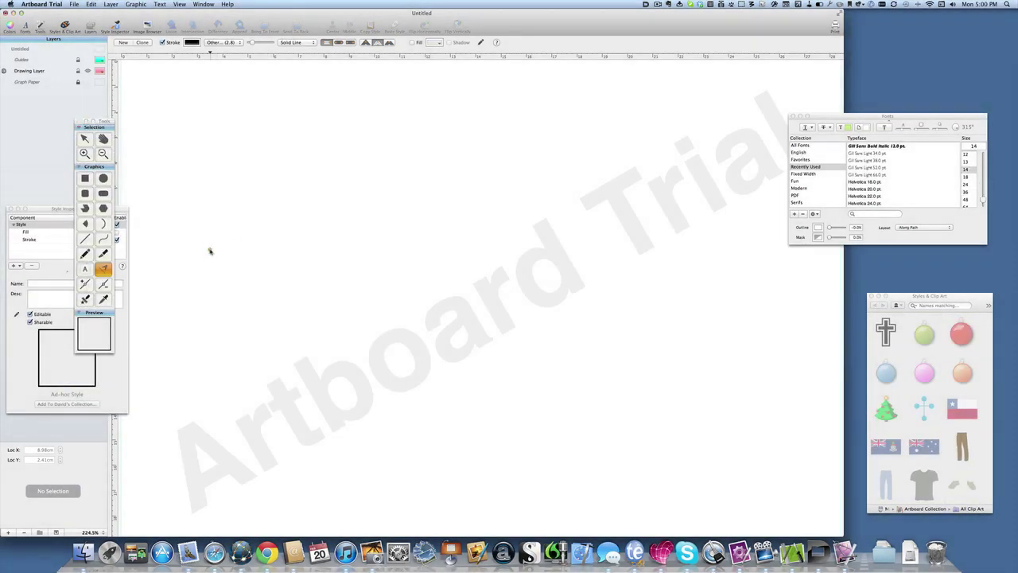
mouse_move(209, 252)
mouse_down()
mouse_move(269, 210)
mouse_move(378, 180)
mouse_up()
drag(530, 199, 778, 231)
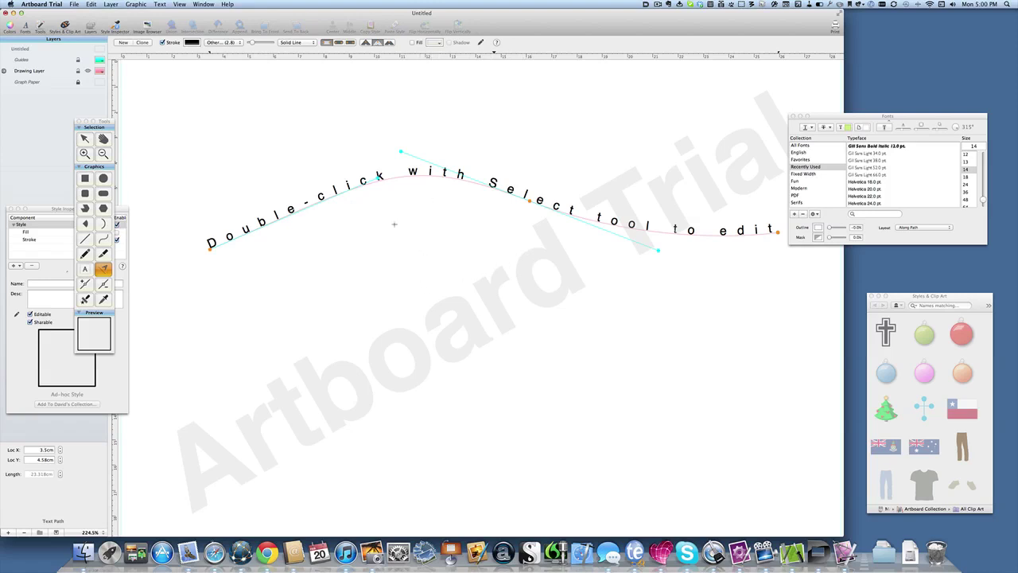
- Centre the path text along its curve and enlarge it with the Fonts slider
key(Escape)
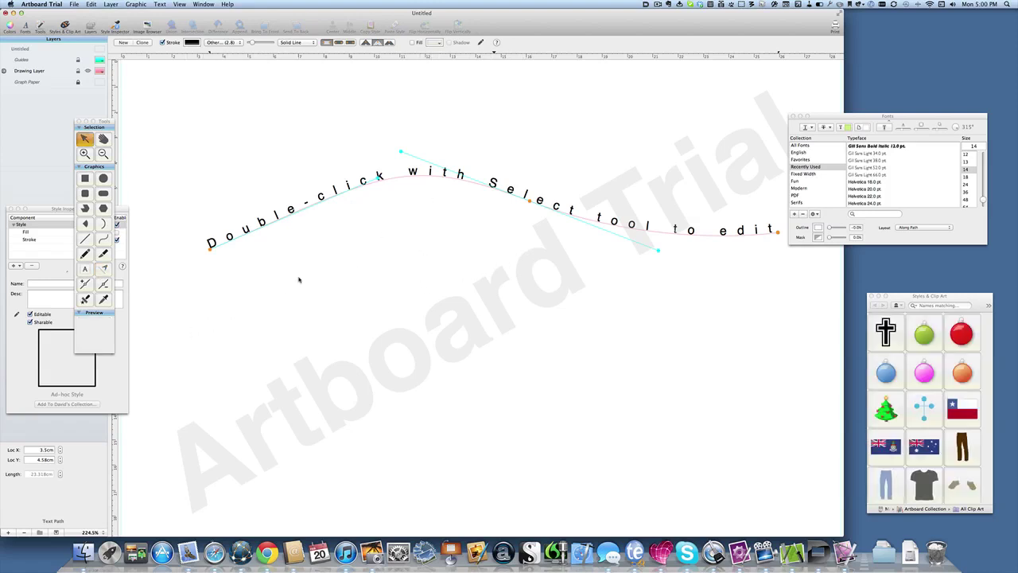
click(160, 4)
mouse_move(214, 69)
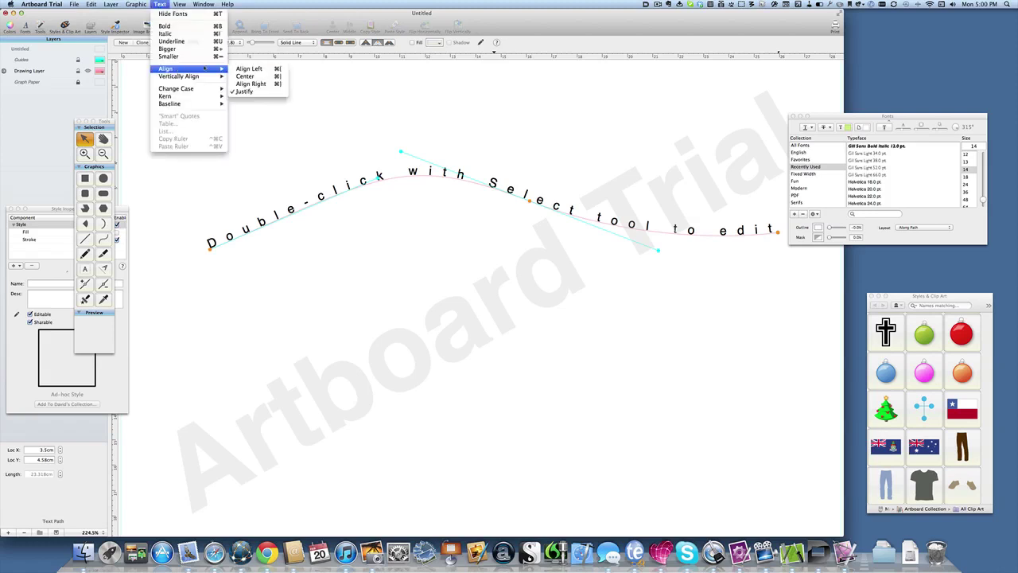
click(259, 76)
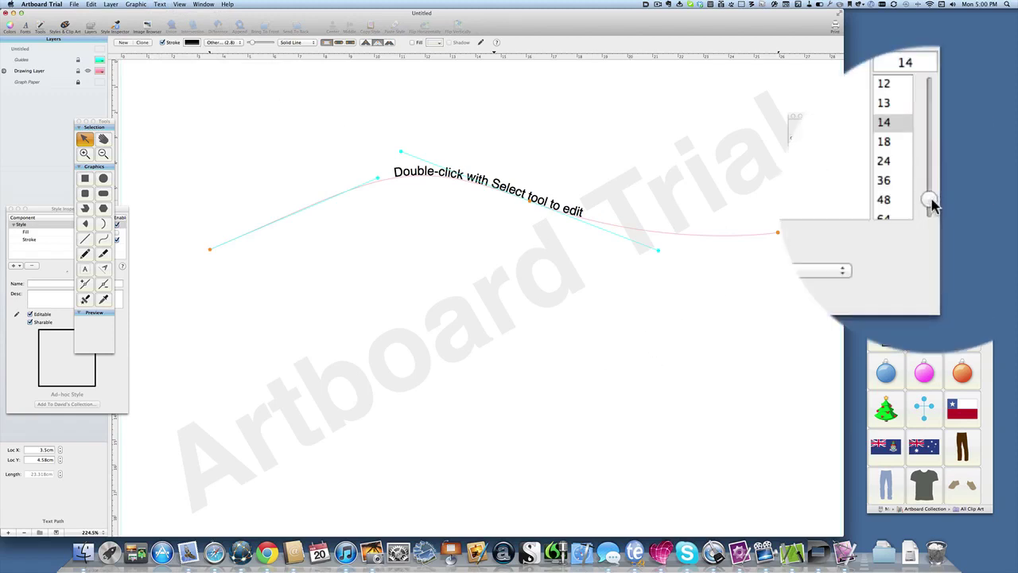
drag(984, 201, 984, 198)
drag(906, 199, 909, 195)
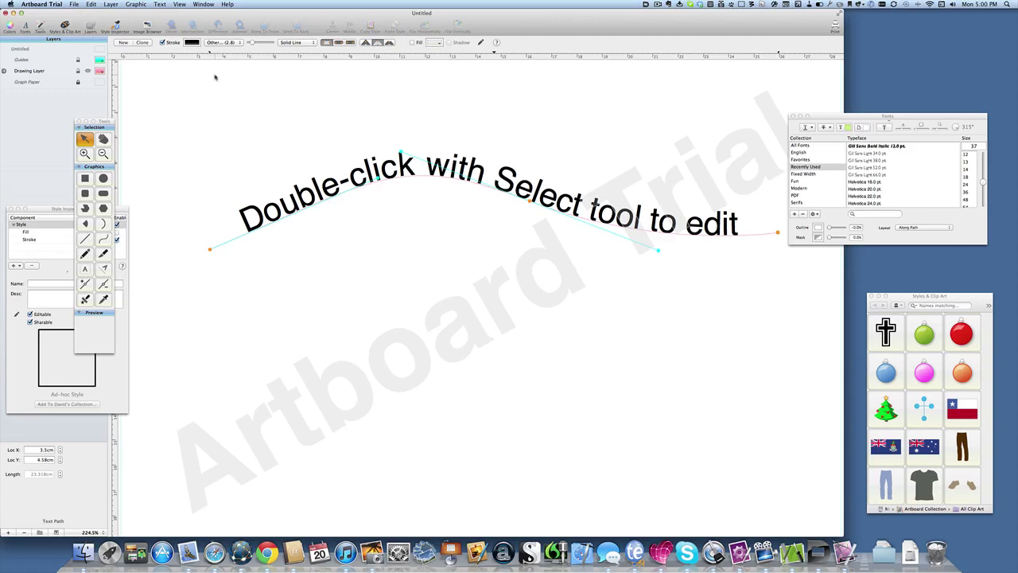
- Try start and end alignment on the path text, then return it to centred
click(159, 4)
mouse_move(231, 147)
click(268, 148)
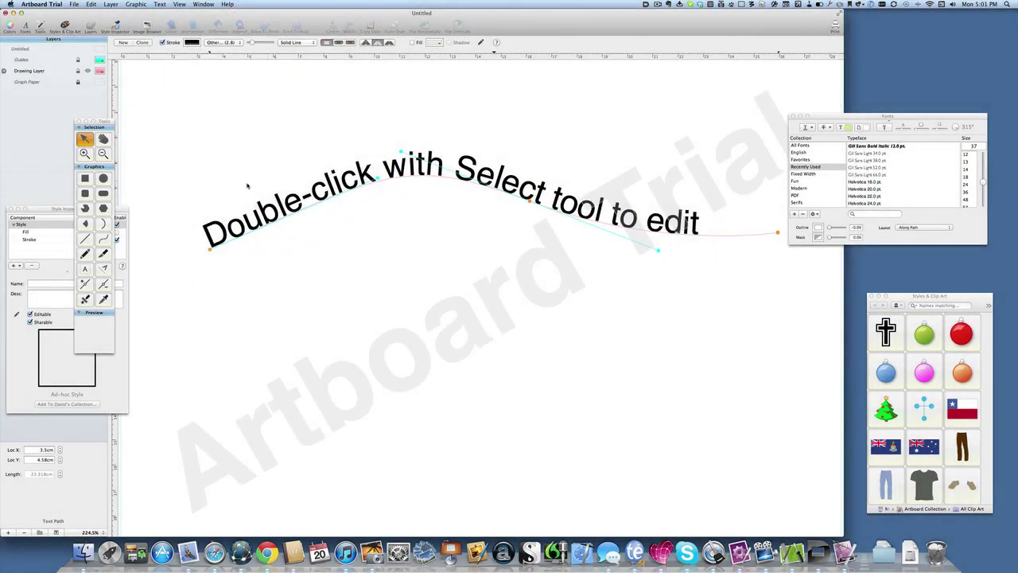
click(160, 4)
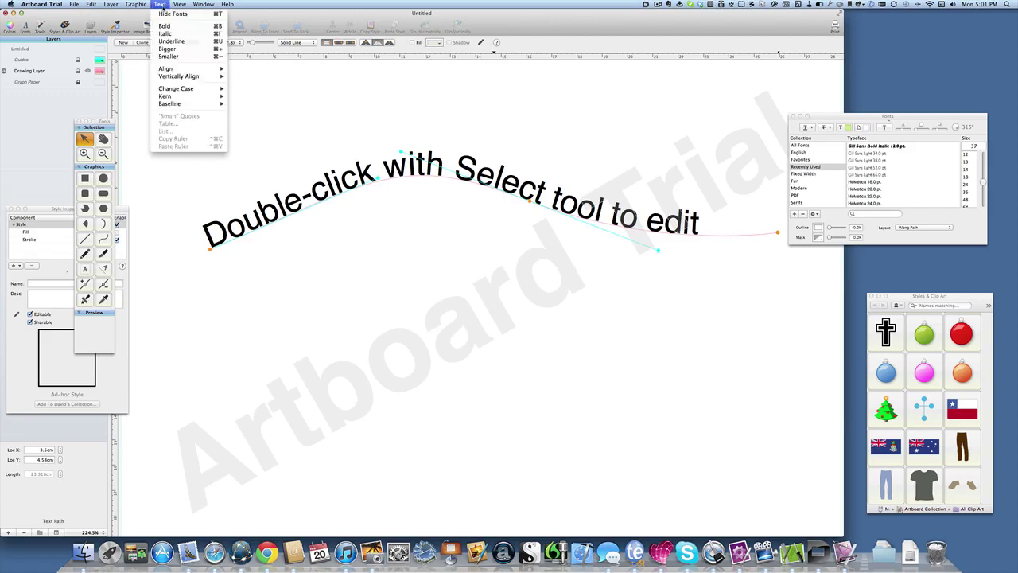
mouse_move(187, 77)
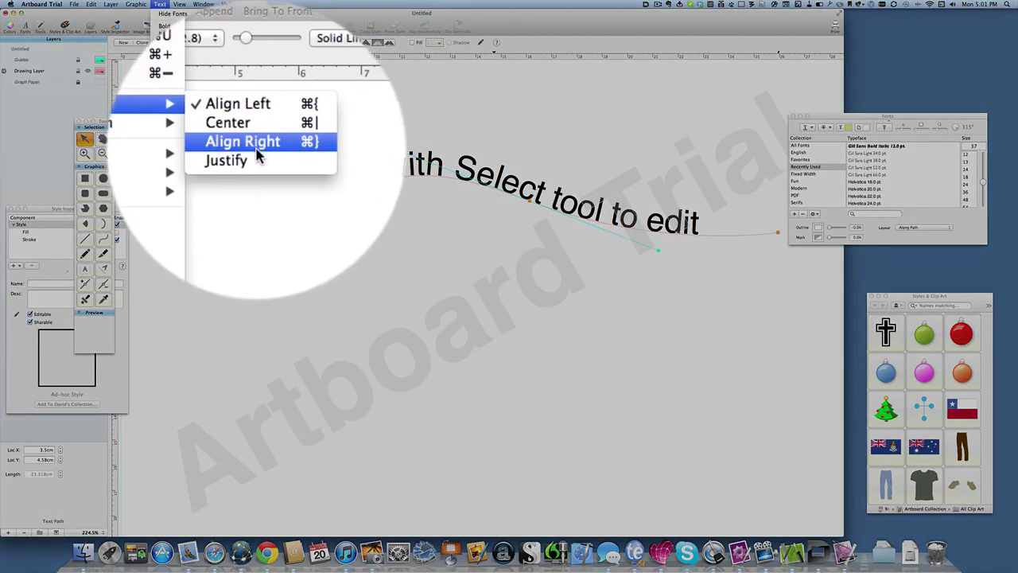
click(254, 84)
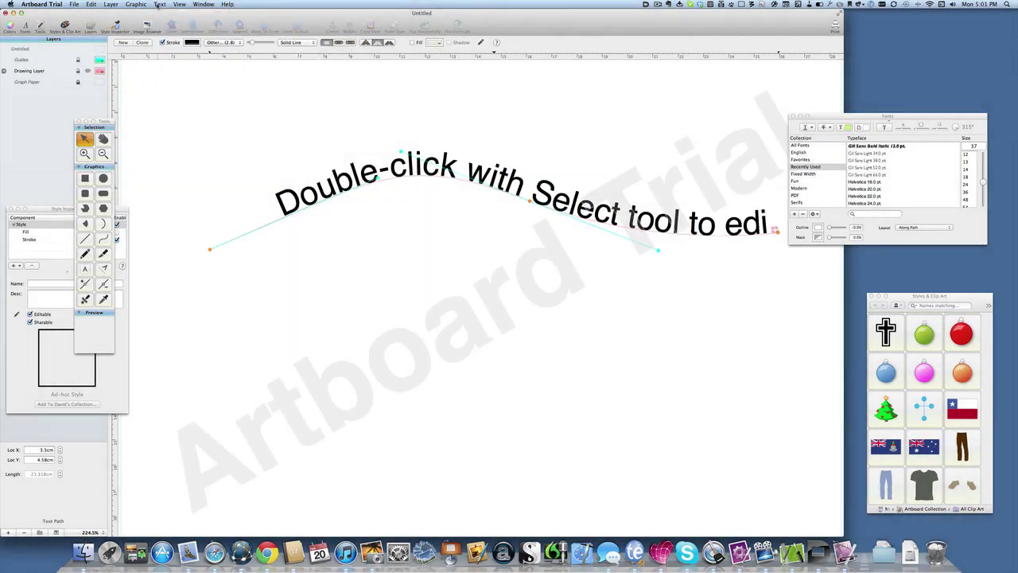
click(160, 5)
mouse_move(197, 71)
click(245, 77)
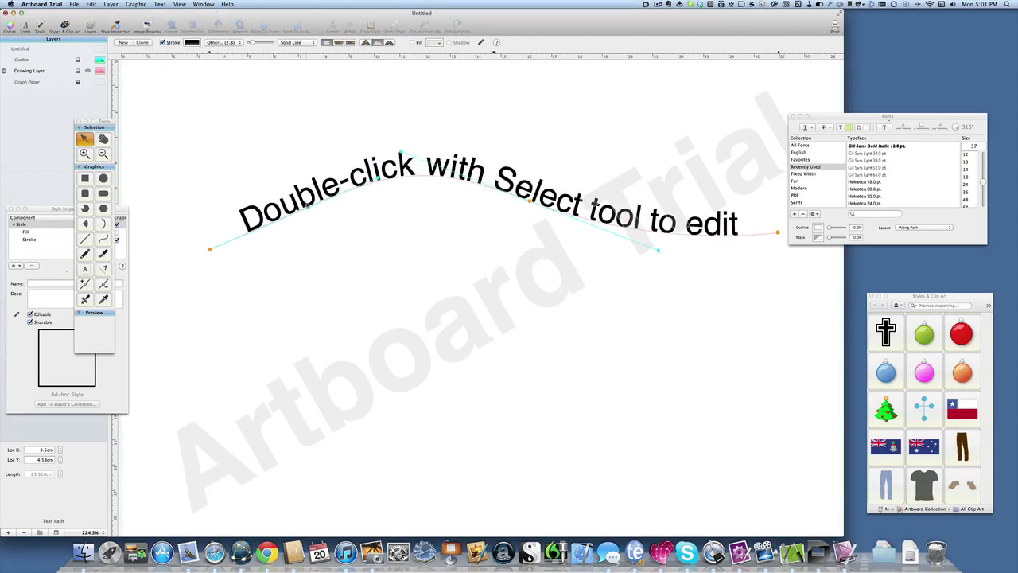
- Resize the path text through 26 and 30 up to size 41 with Smaller/Bigger shortcuts
key(super+minus)
key(super+minus)
key(super+minus)
key(super+minus)
key(super+minus)
key(super+minus)
key(super+minus)
key(super+minus)
key(super+minus)
key(super+minus)
key(super+minus)
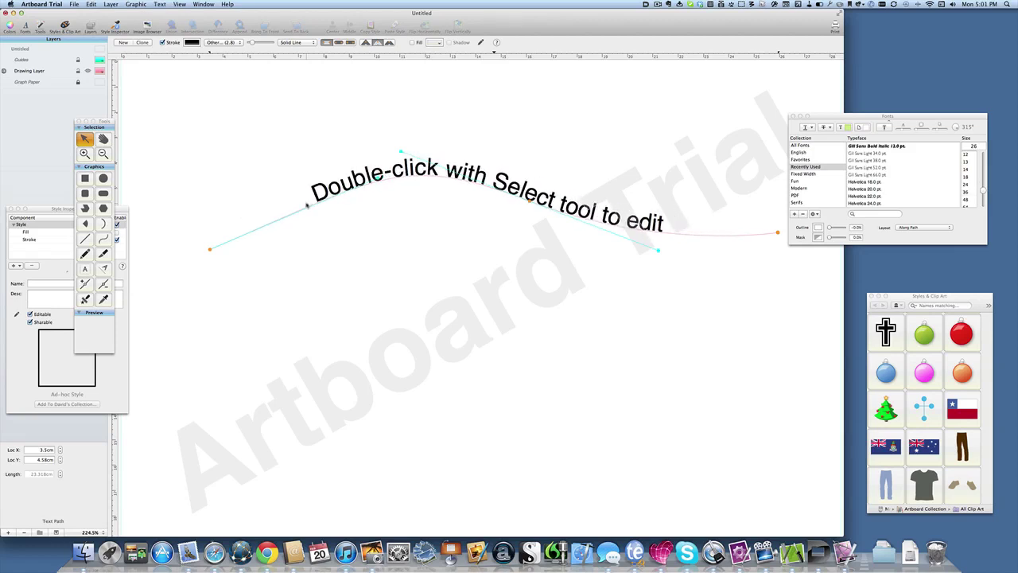
key(super+plus)
key(super+plus)
key(super+plus)
key(super+plus)
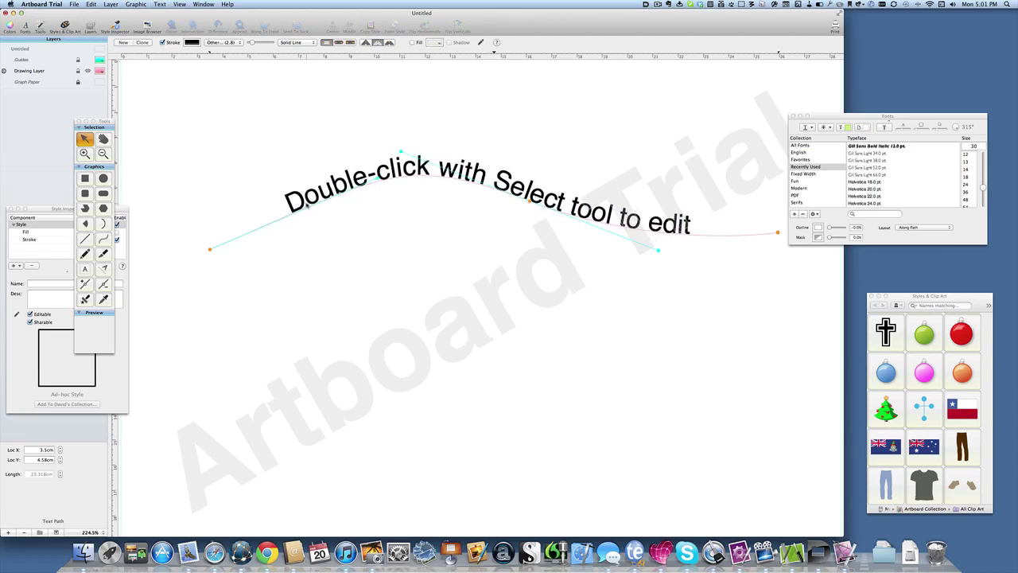
key(super+plus)
key(super+plus)
key(super+plus)
key(super+plus)
key(super+plus)
key(super+plus)
key(super+plus)
key(super+plus)
key(super+plus)
key(super+plus)
key(super+plus)
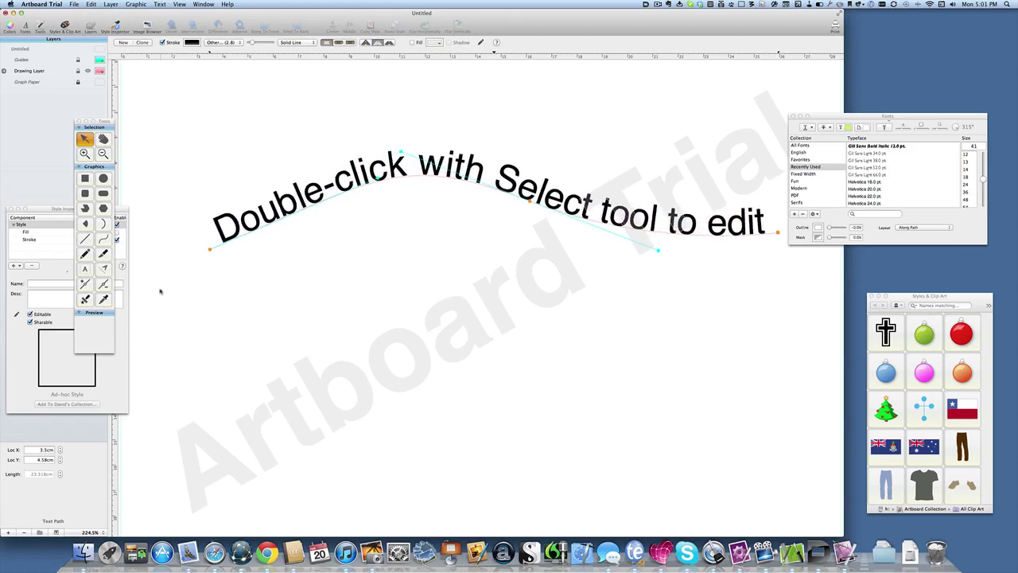
- Draw an oval below the curved text
click(457, 332)
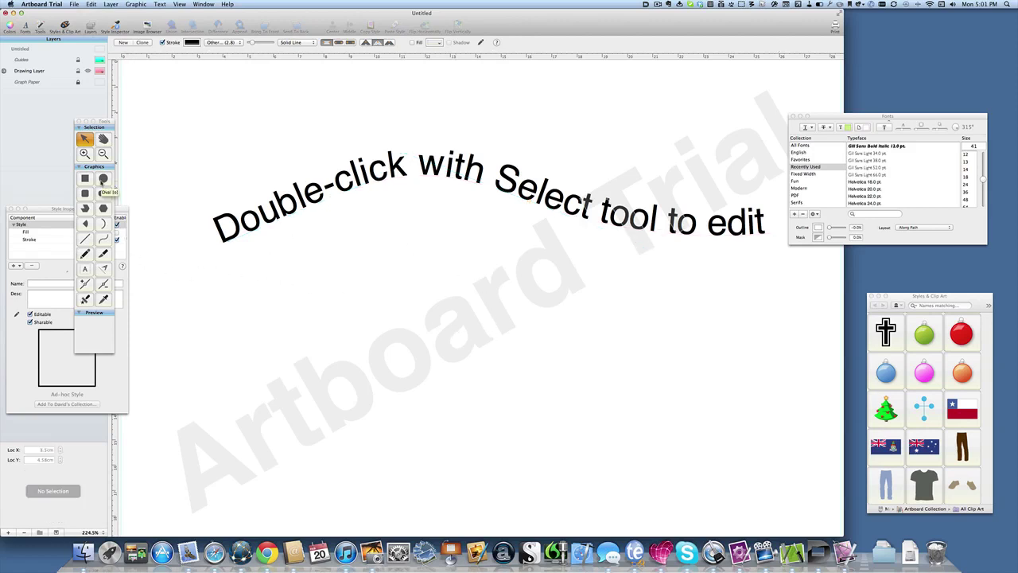
click(103, 179)
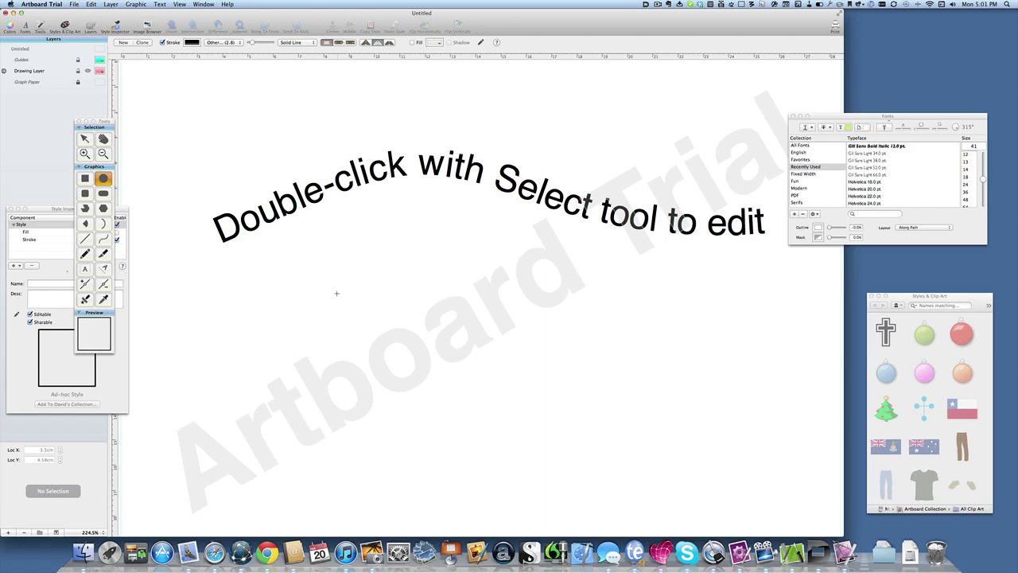
drag(336, 292, 652, 461)
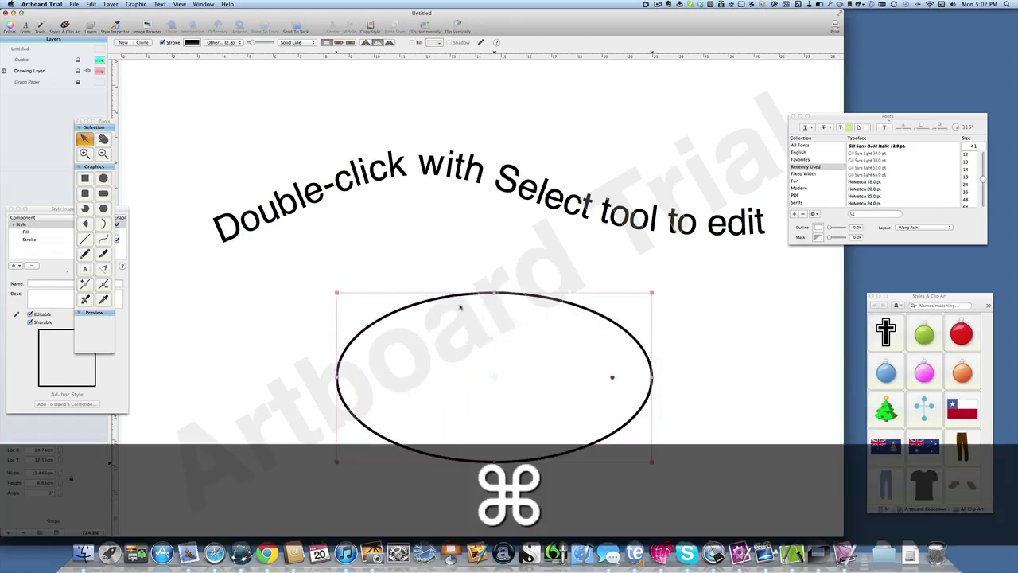
- Paste the copied oval as the text's path with Paste Path On Object and move it onto the ellipse
key(super+c)
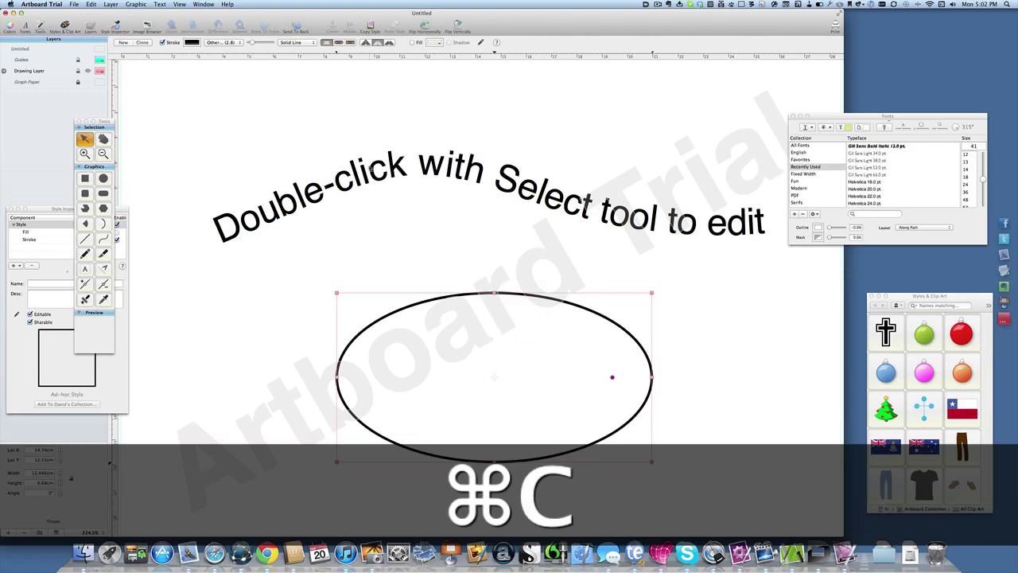
double_click(370, 171)
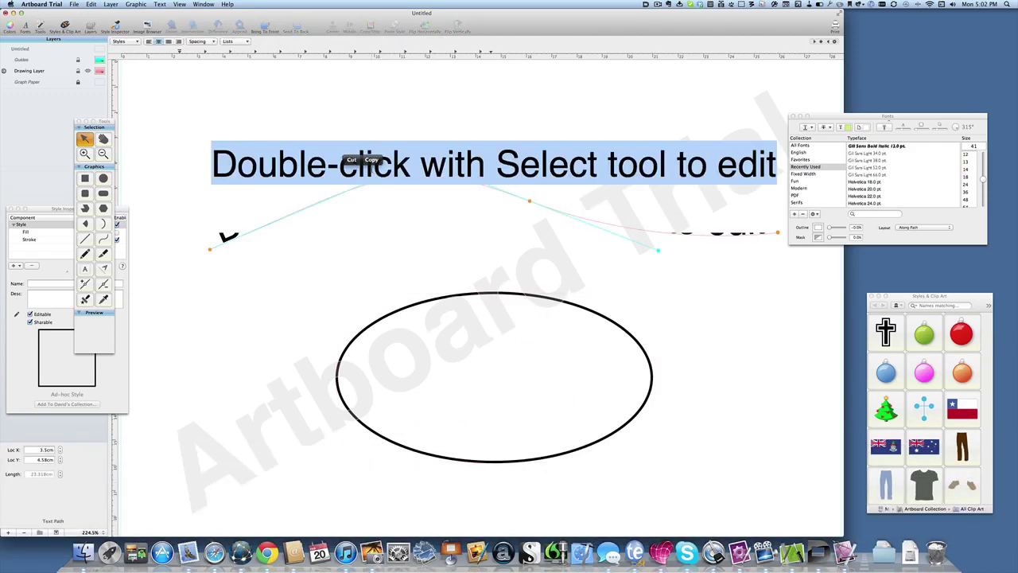
click(92, 4)
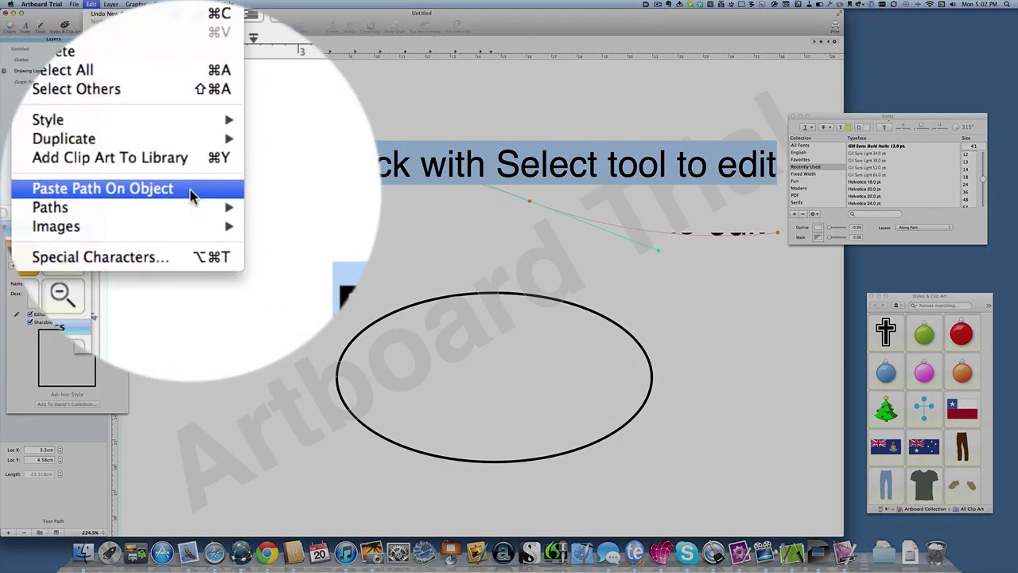
click(154, 115)
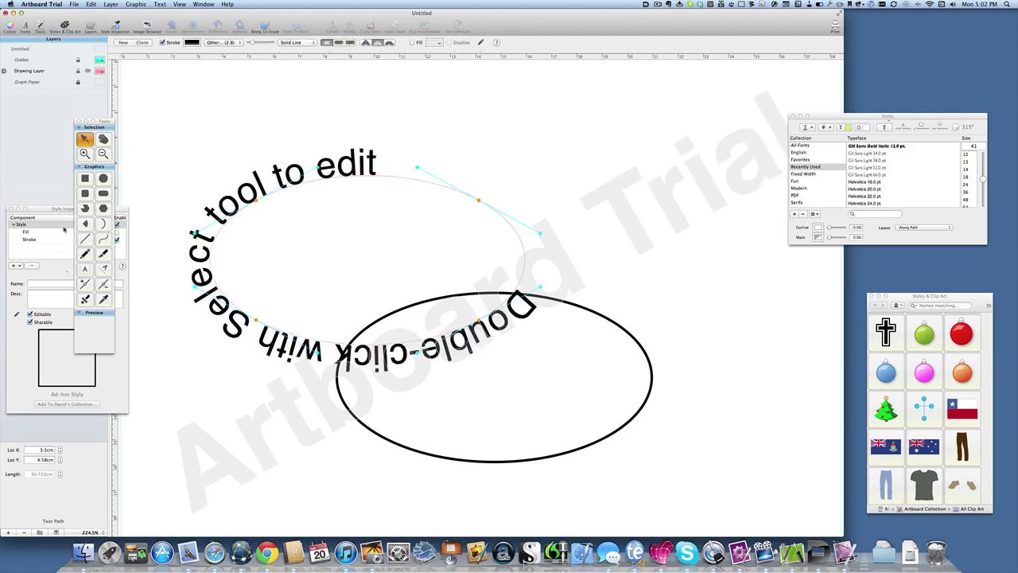
drag(269, 194, 386, 309)
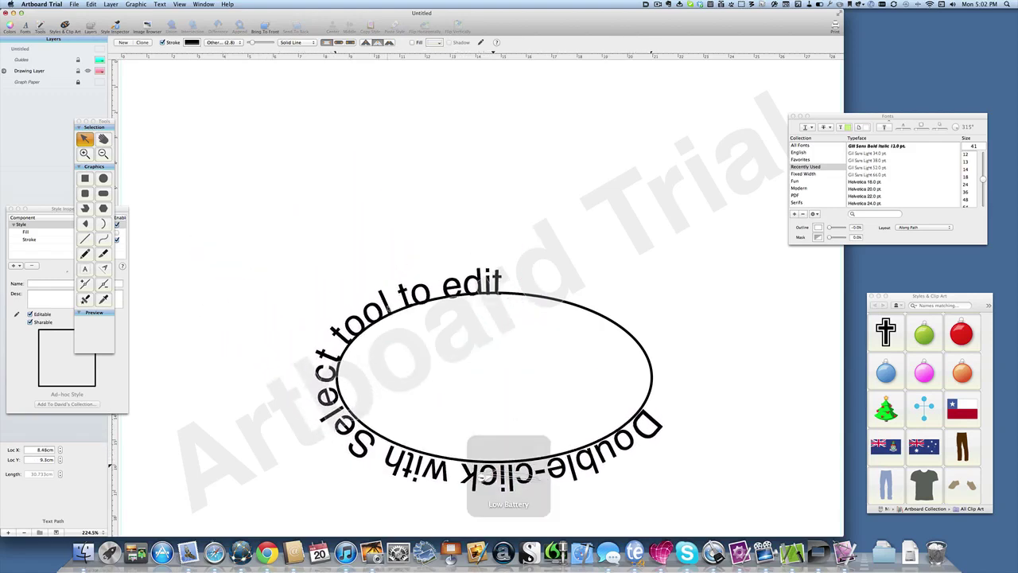
- Select the ellipse text, try Align Left, then set it back to Center
click(269, 287)
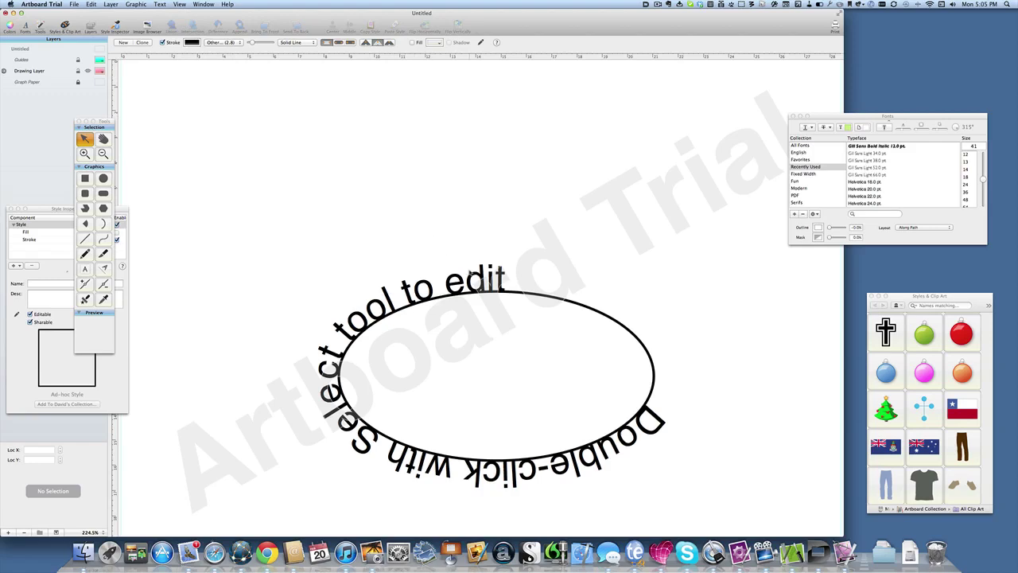
click(469, 273)
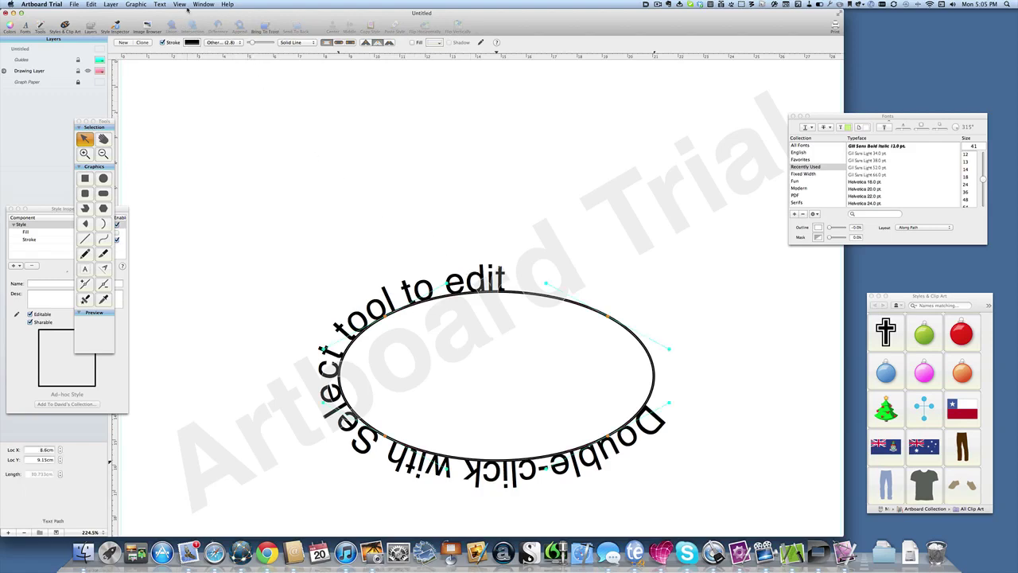
click(162, 5)
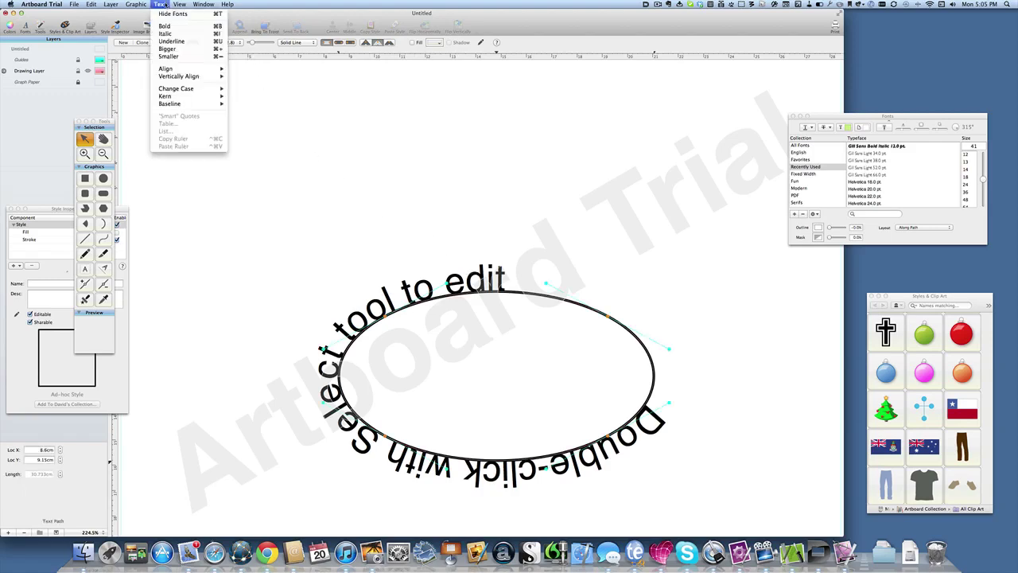
mouse_move(191, 69)
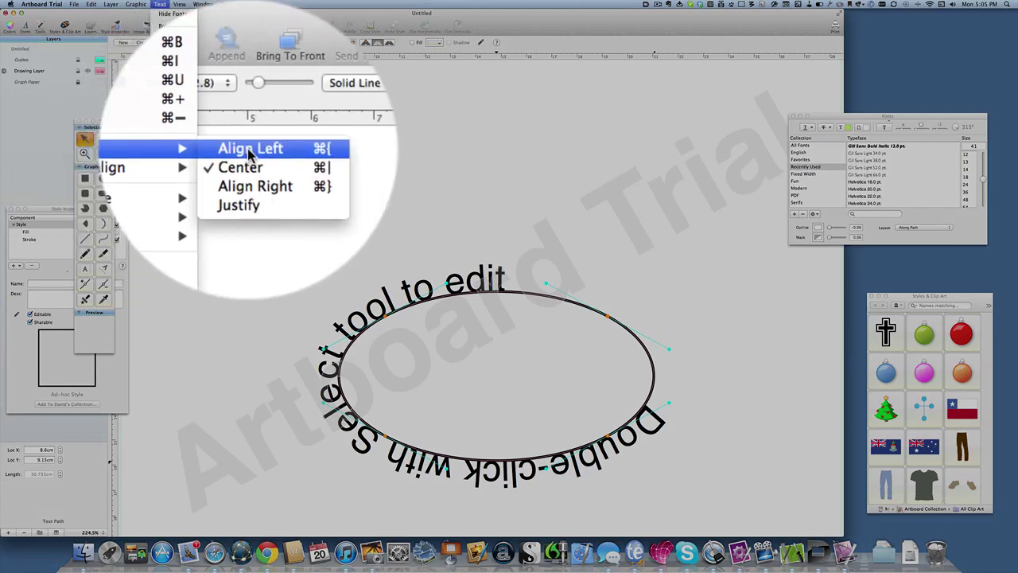
click(249, 149)
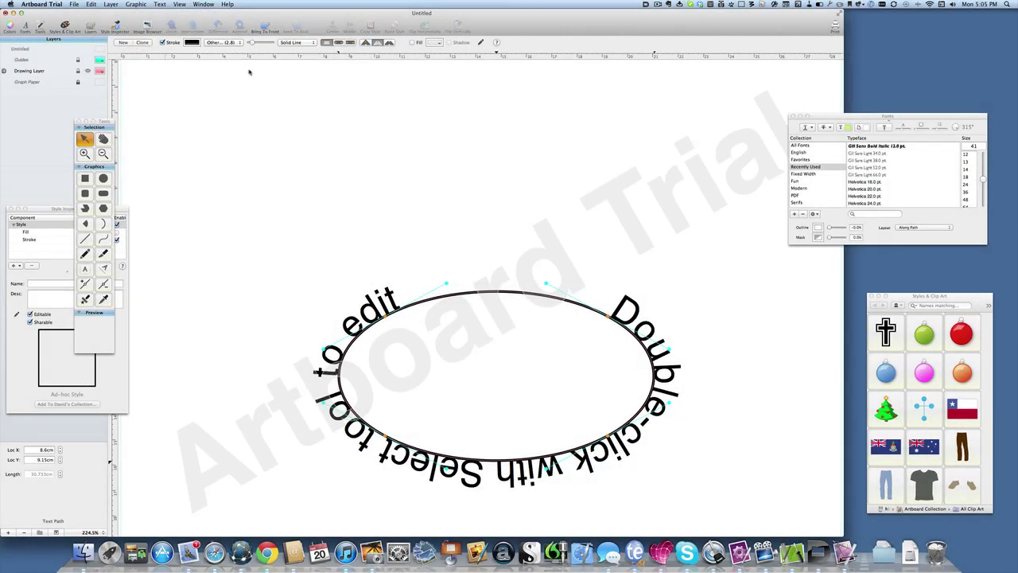
click(159, 4)
mouse_move(191, 69)
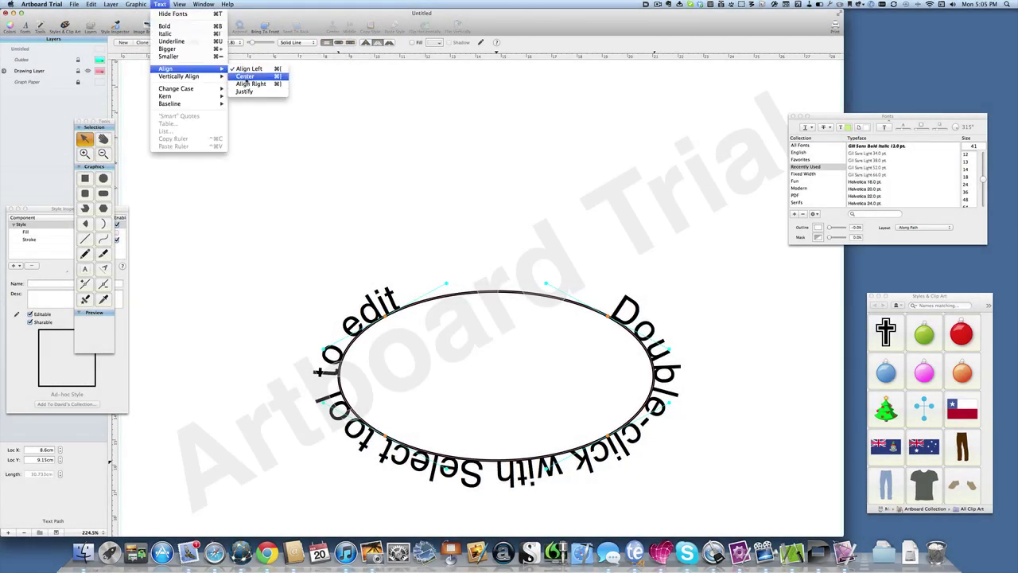
click(247, 84)
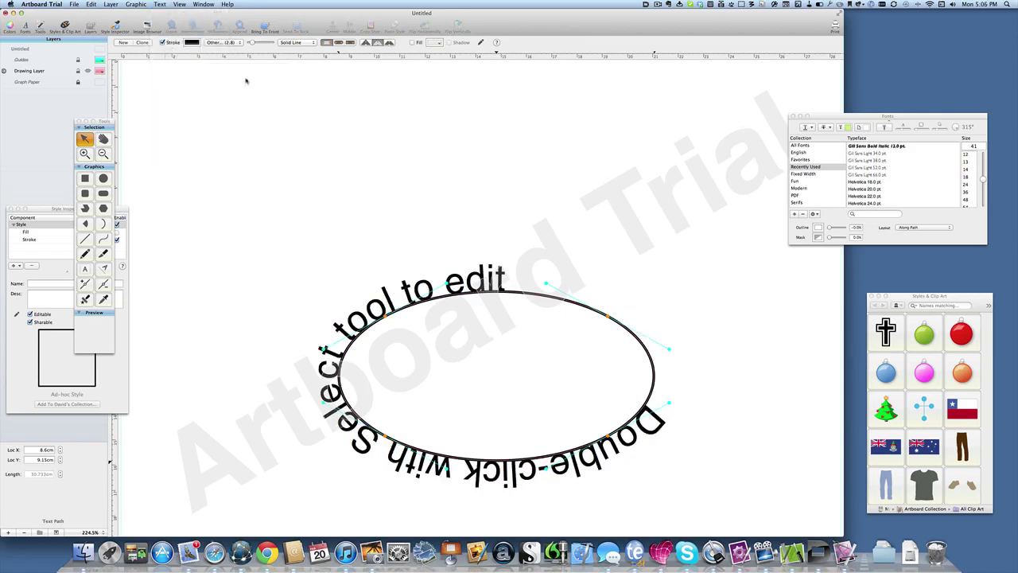
- Set the ellipse text's vertical alignment to Top
click(180, 5)
mouse_move(160, 4)
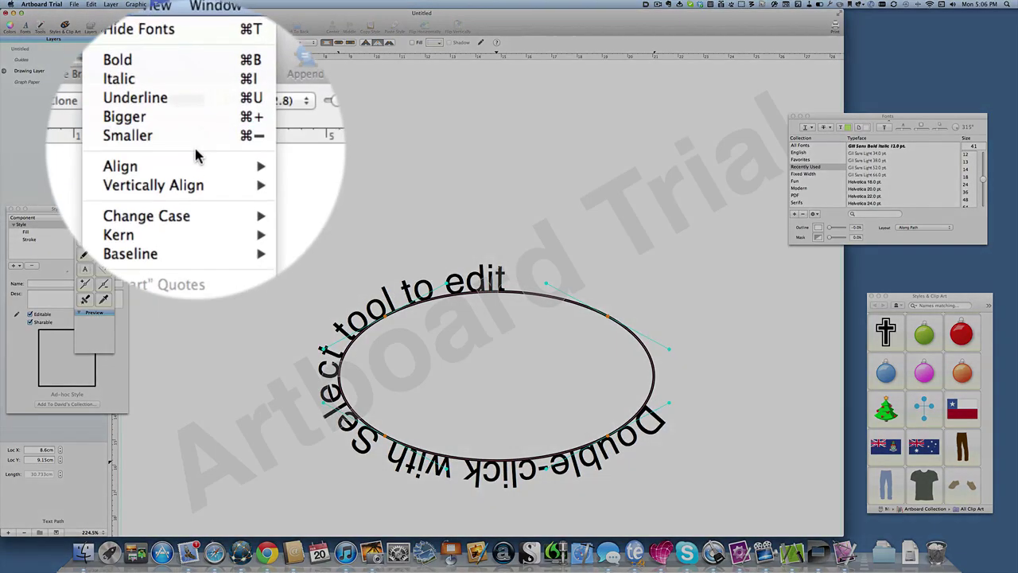
mouse_move(198, 155)
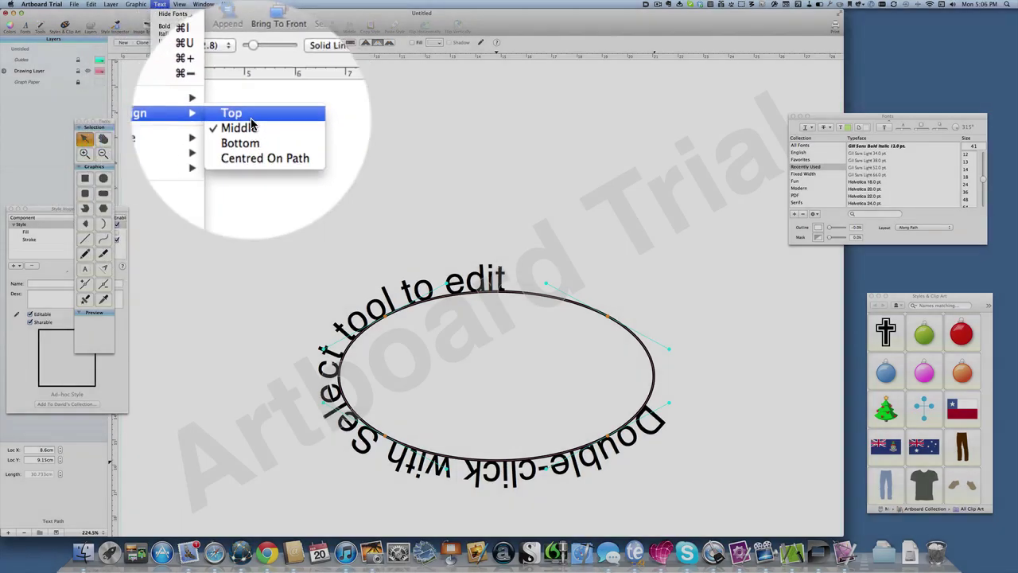
click(247, 116)
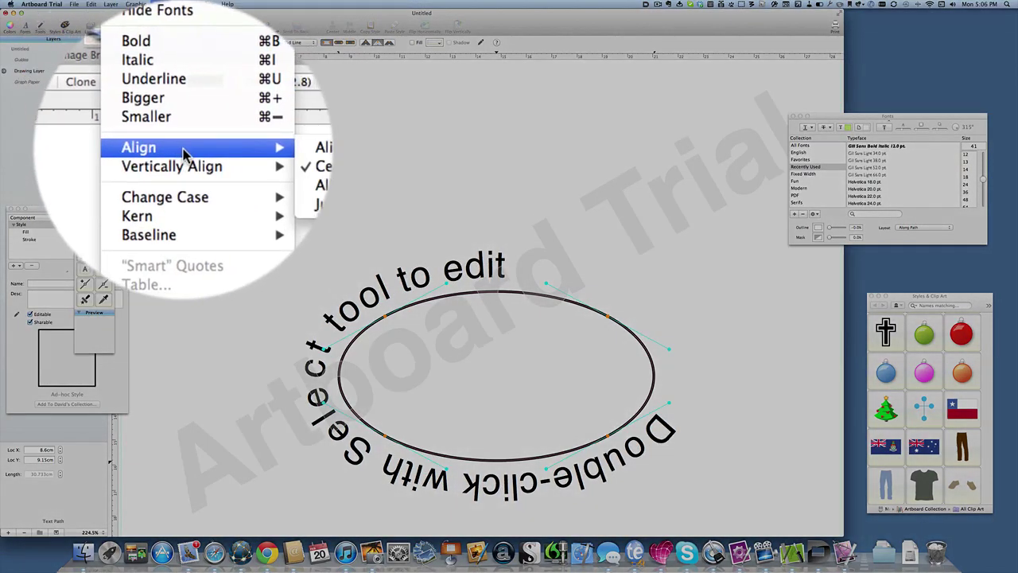
- Vertically align the ellipse text Centred On Path and apply Change Case > Capitalize Words
mouse_move(178, 76)
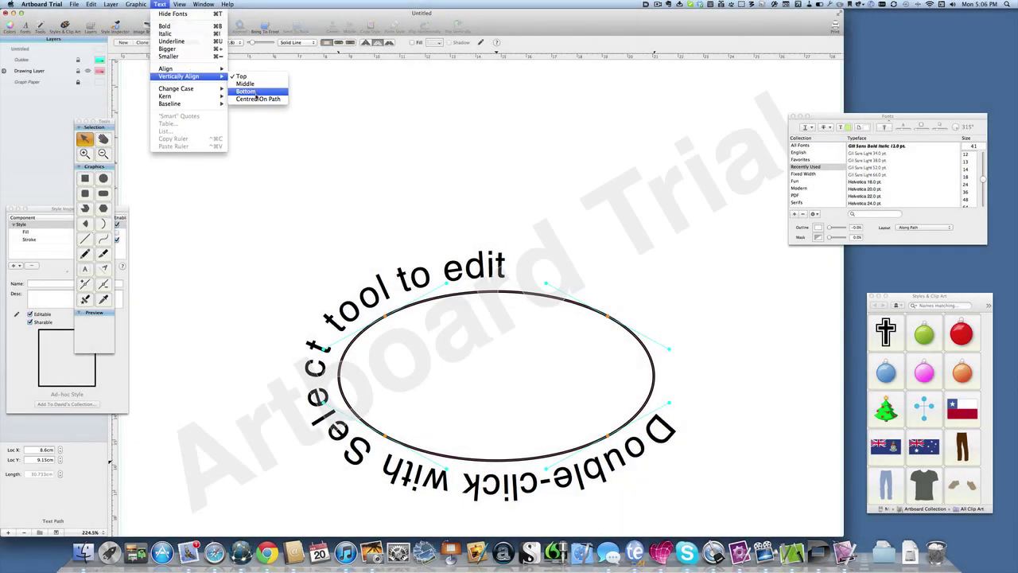
click(259, 133)
mouse_move(193, 77)
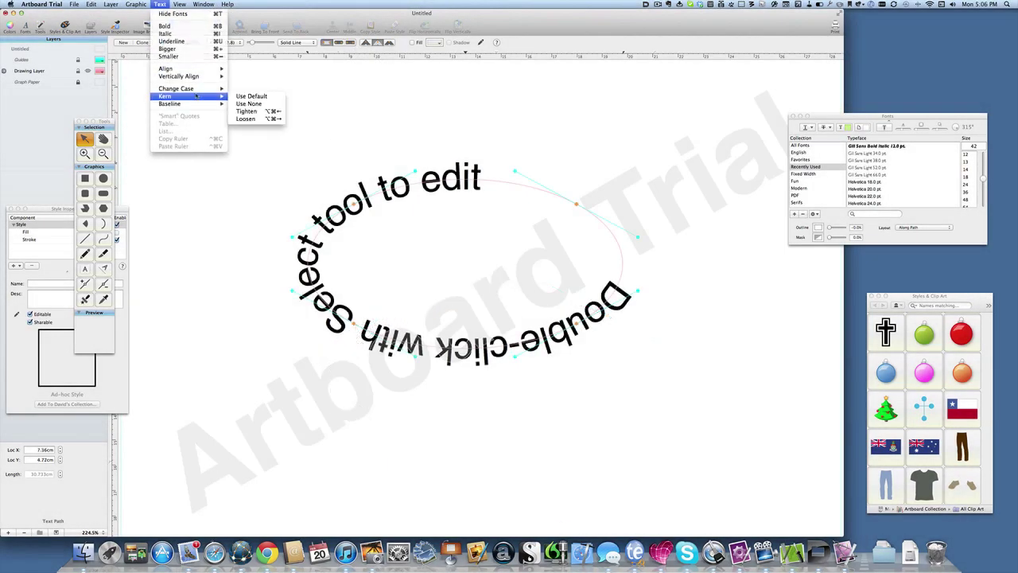
mouse_move(196, 90)
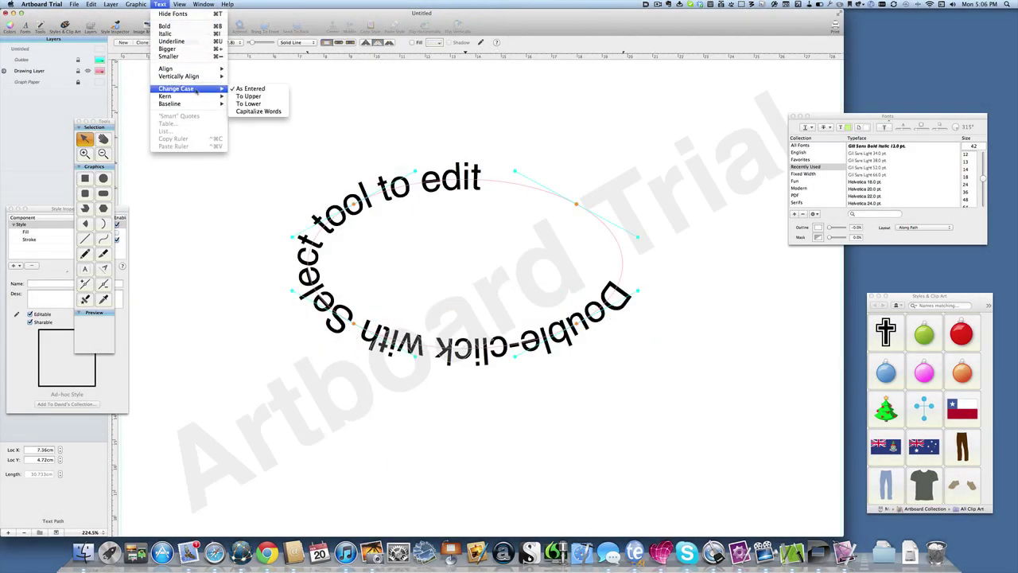
click(254, 112)
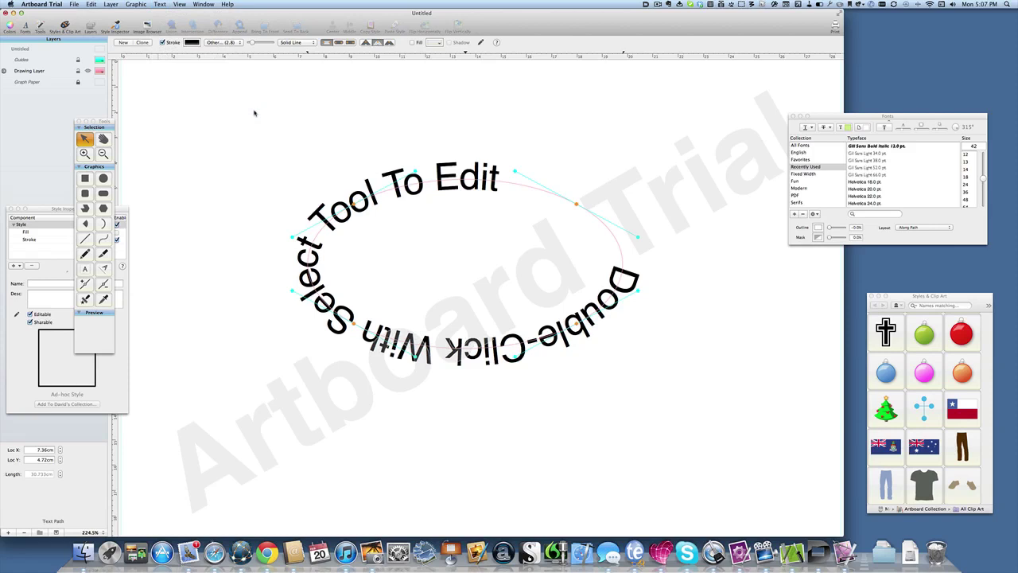
click(180, 5)
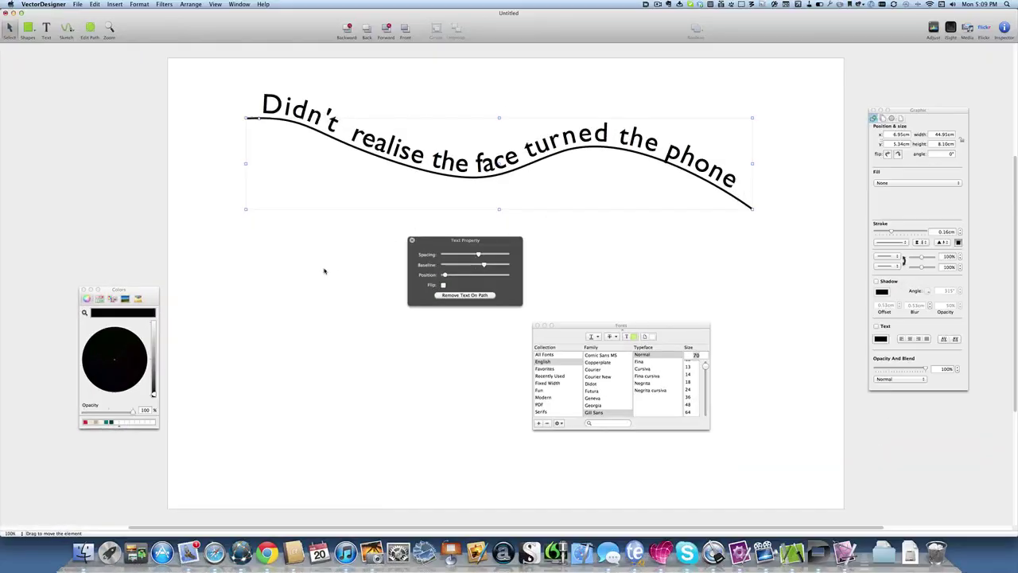
- Deselect the wavy text in VectorDesigner so the Text Property panel closes
click(421, 318)
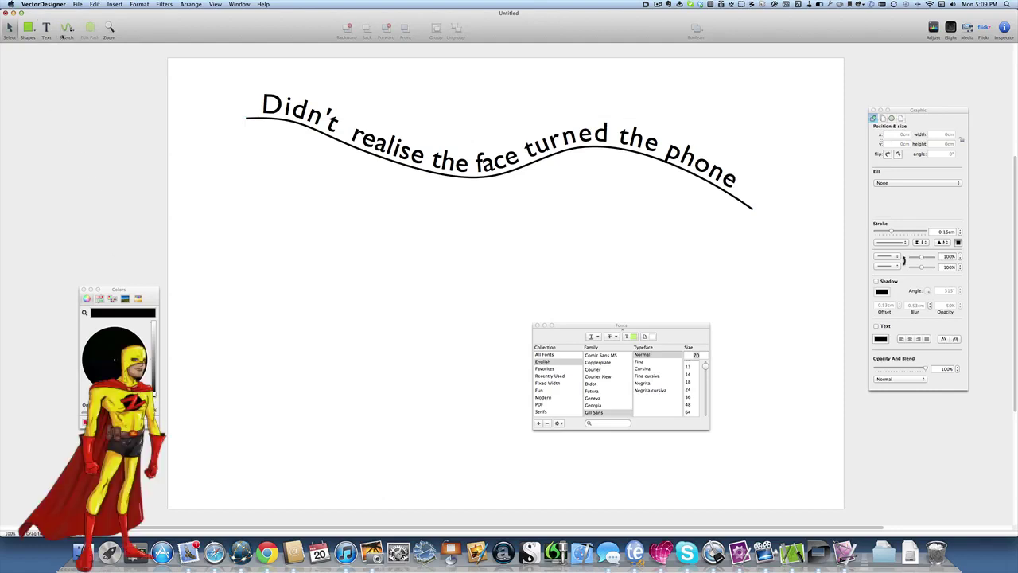
- Draw a four-point Smooth Path wavy curve below the first line
click(65, 32)
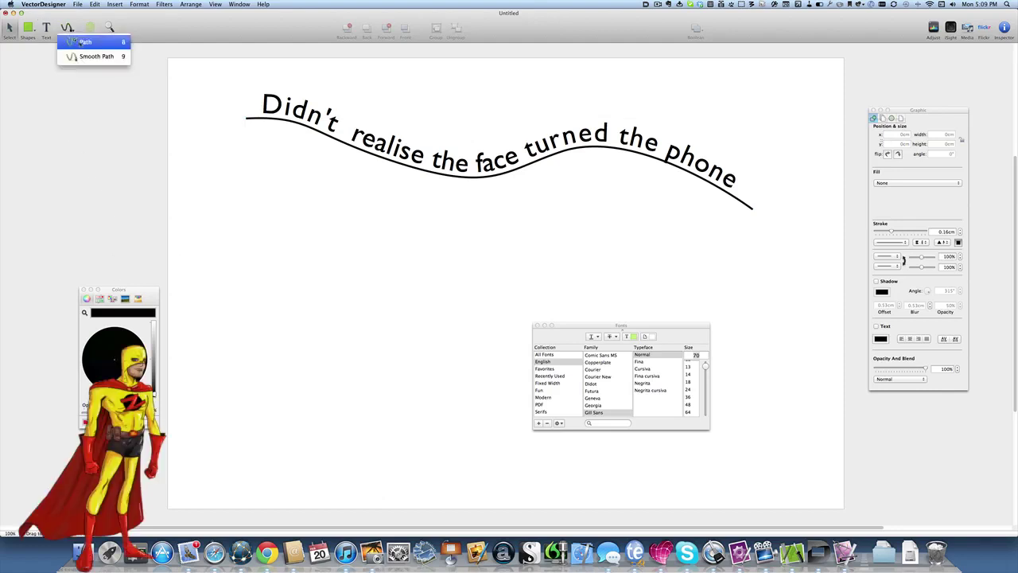
click(86, 56)
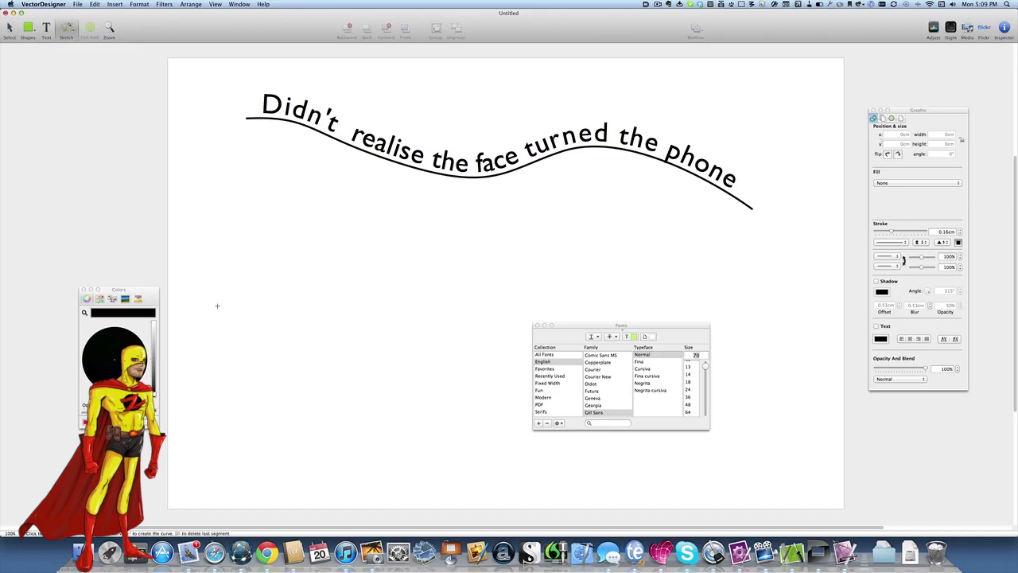
click(229, 280)
click(319, 222)
click(517, 312)
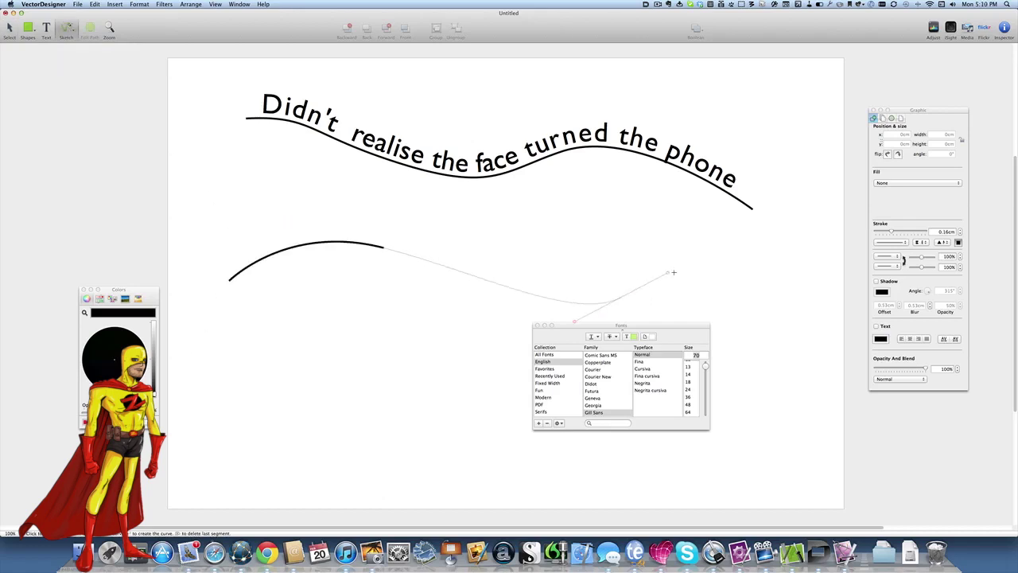
click(724, 280)
double_click(777, 252)
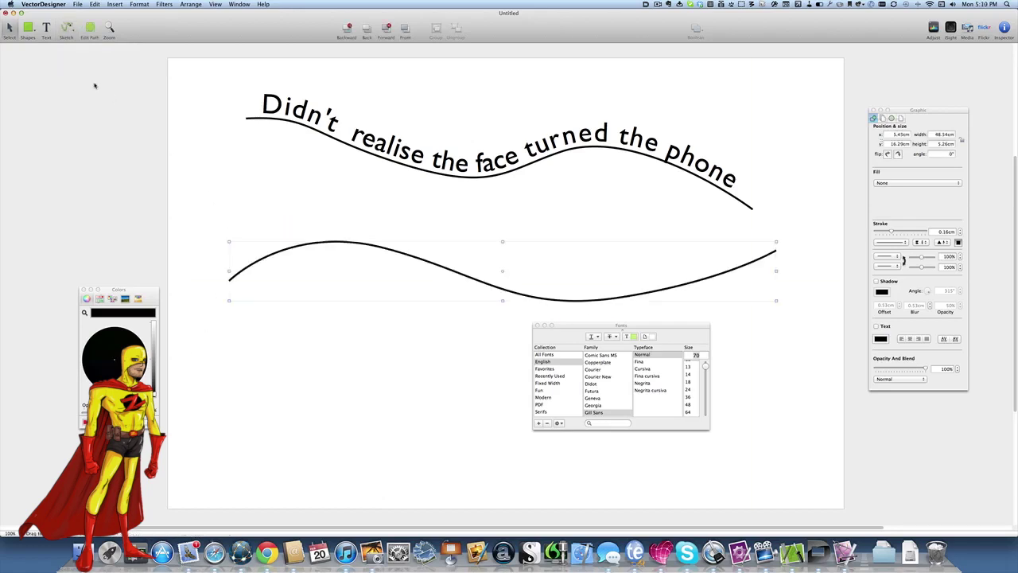
- Put the sentence on the lower curve, adjusting its Baseline and sliding it to the curve's start
click(45, 28)
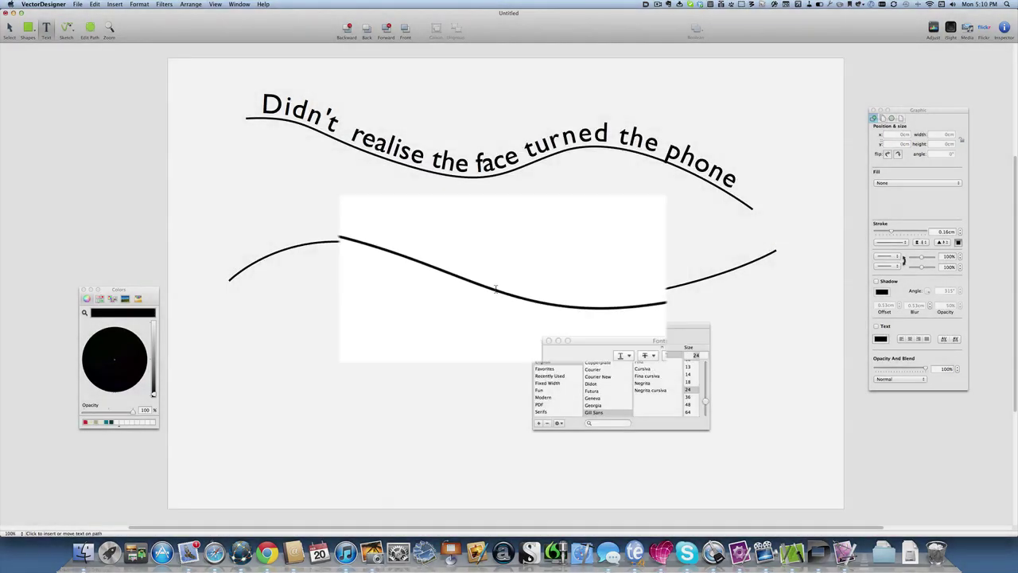
click(487, 283)
drag(516, 336, 483, 339)
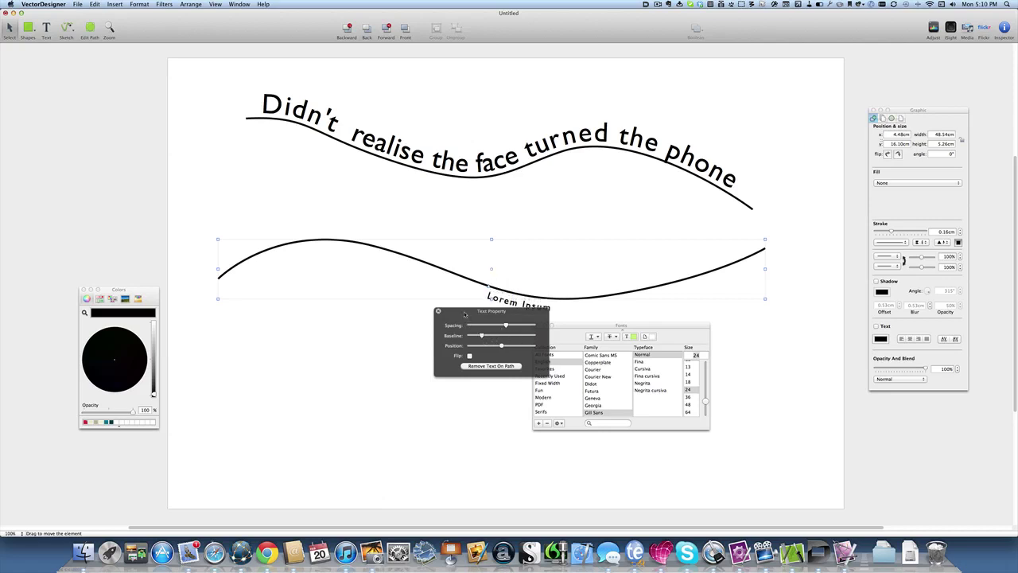
drag(465, 314, 380, 379)
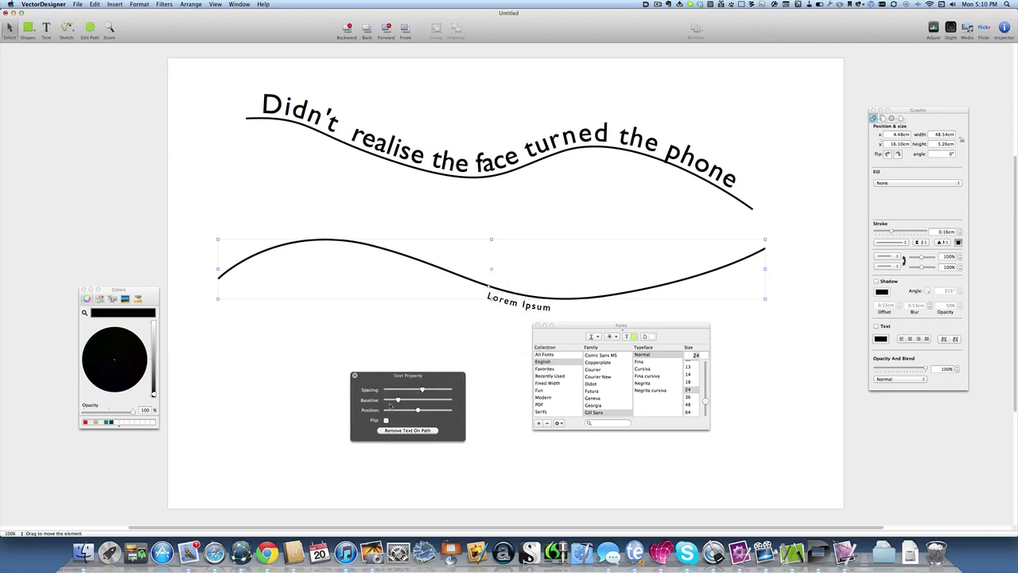
mouse_move(420, 412)
mouse_down()
mouse_move(390, 413)
mouse_move(438, 405)
mouse_up()
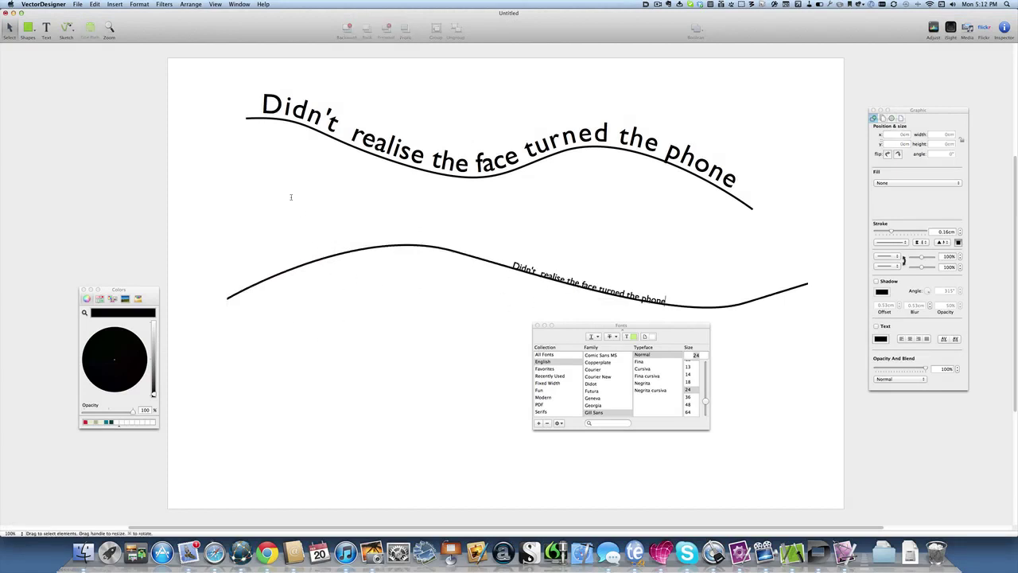
- Widen the lower curve text's letter spacing with the Spacing slider, then deselect
click(516, 268)
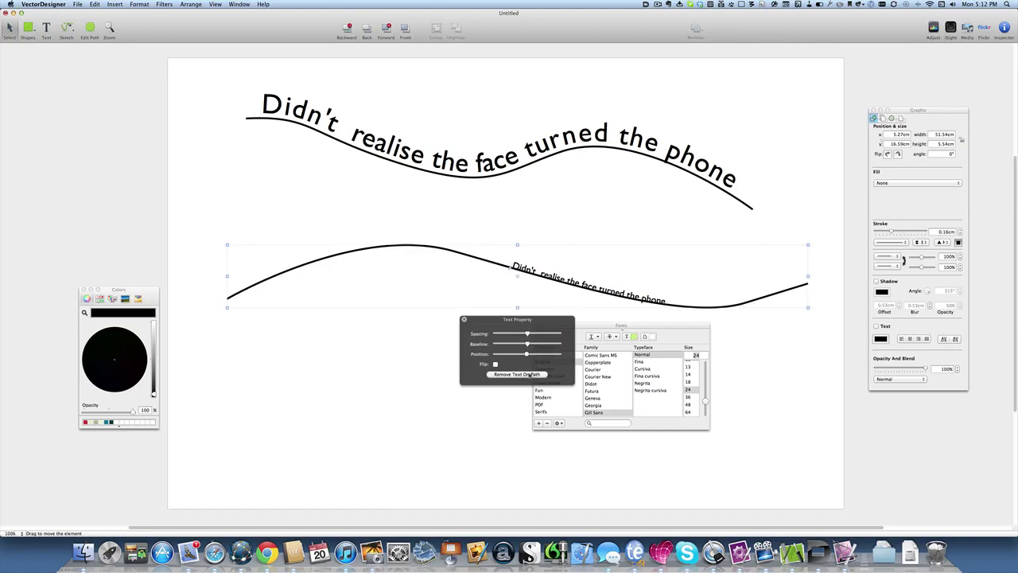
drag(526, 334, 514, 356)
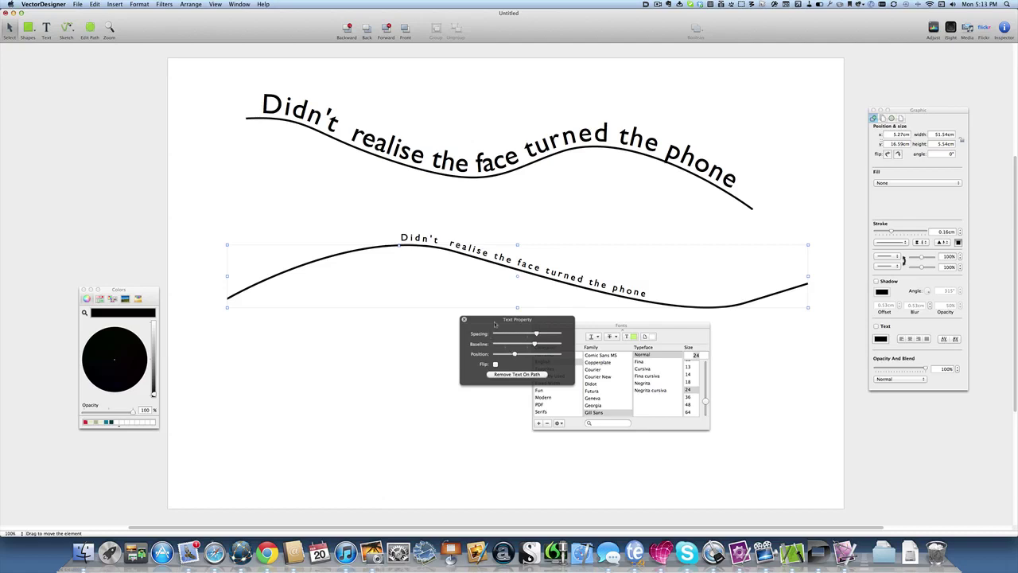
click(398, 333)
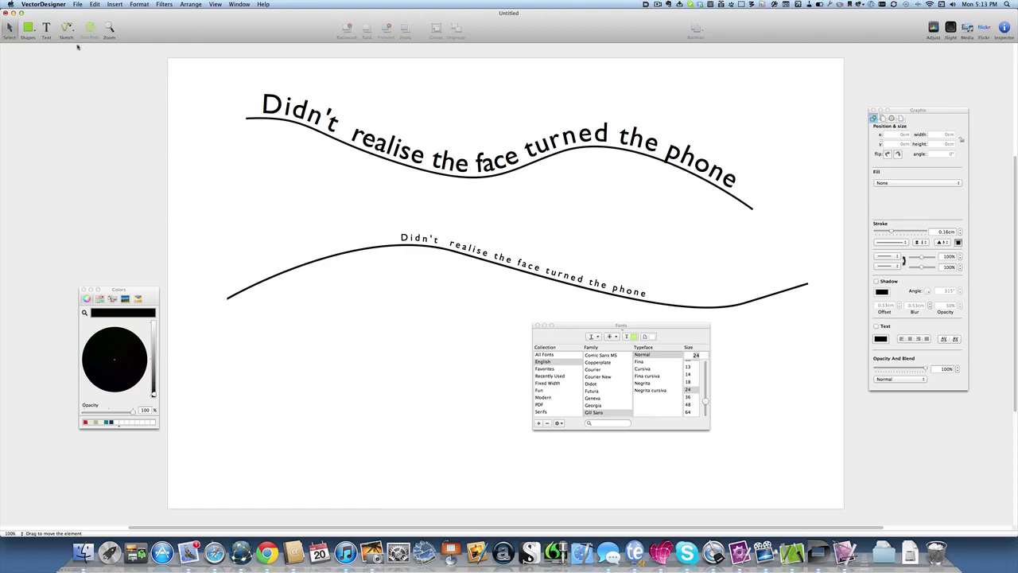
- Draw a circle with Shapes > Oval below the wavy lines and attach the sentence to its outline
click(28, 33)
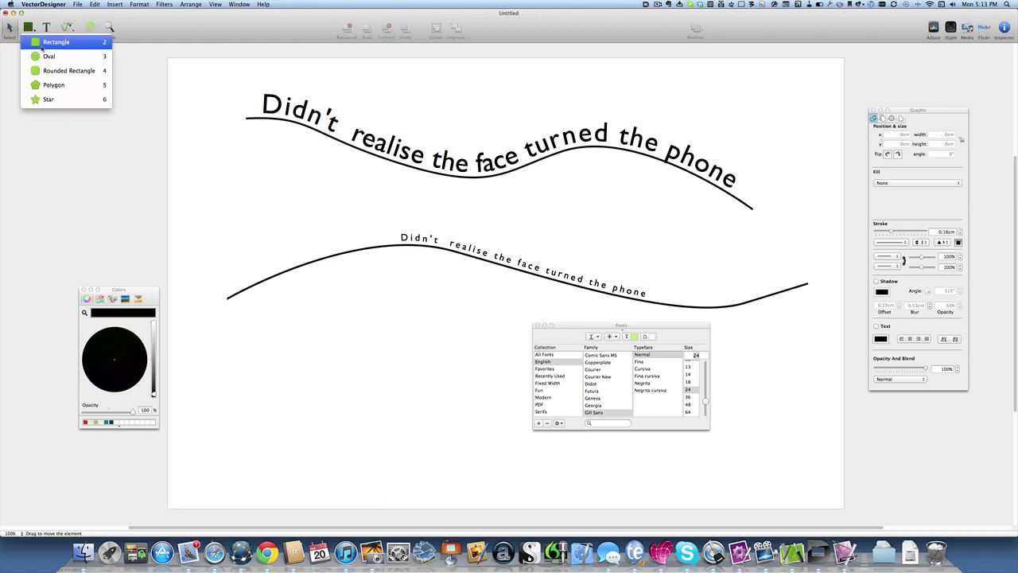
click(38, 59)
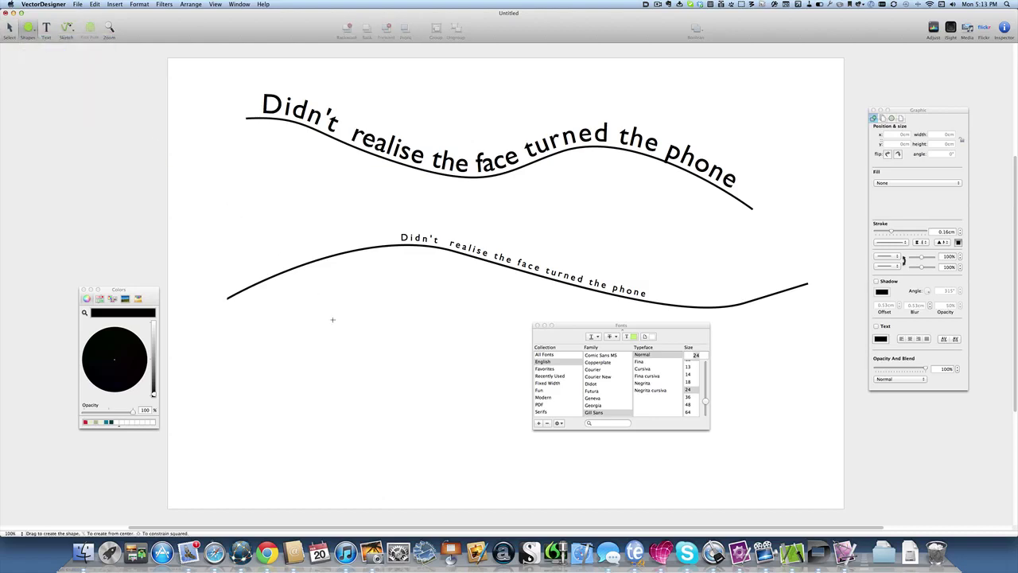
drag(321, 311, 488, 467)
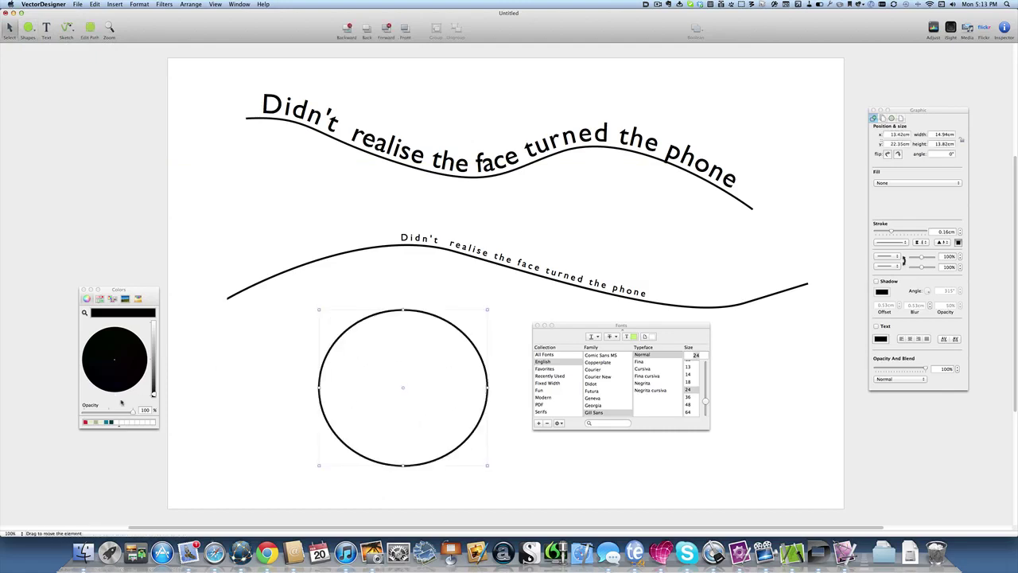
click(47, 32)
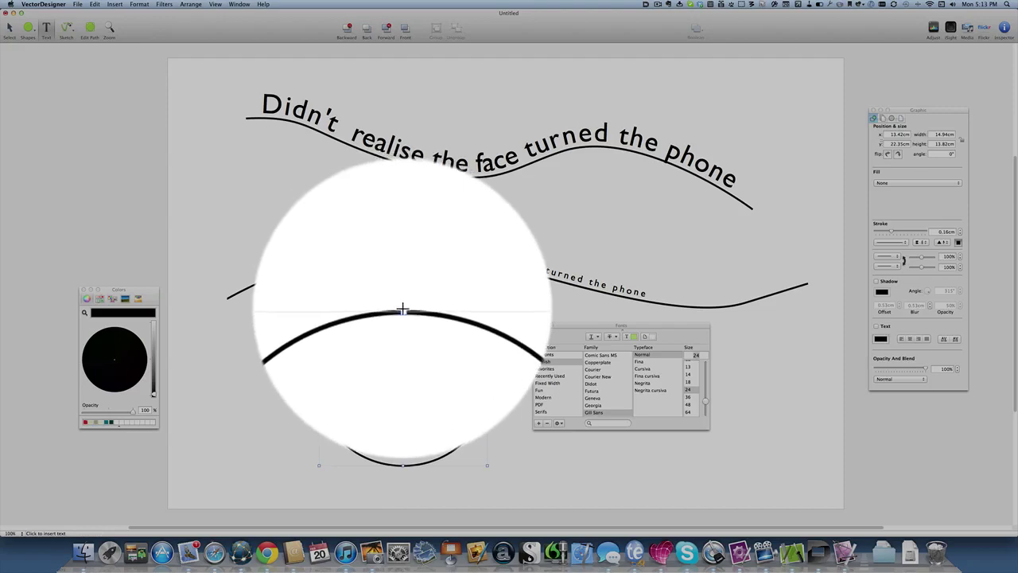
click(402, 310)
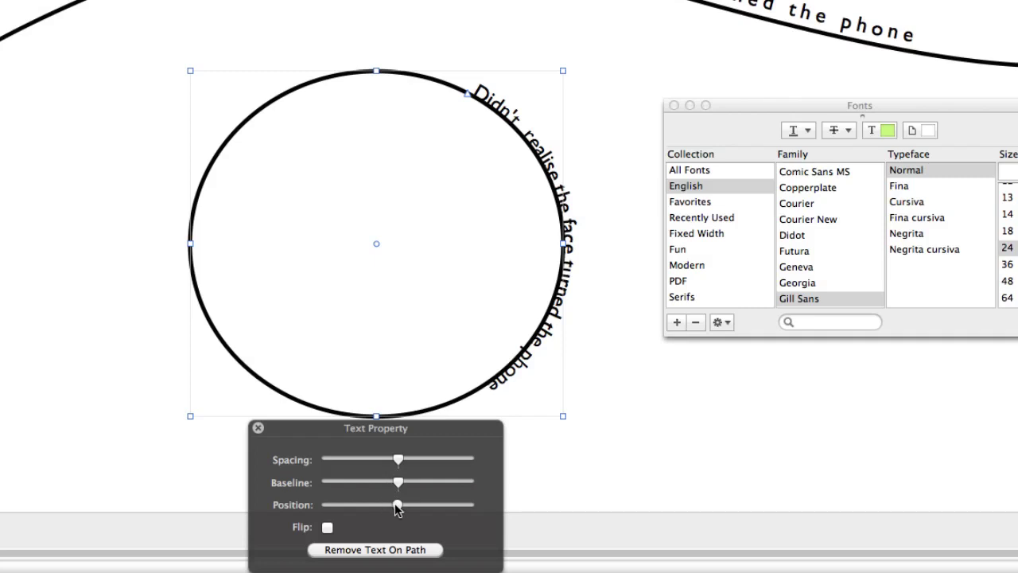
- Tune the circle text's Position and Spacing sliders until it arches symmetrically over the top
drag(395, 509, 420, 520)
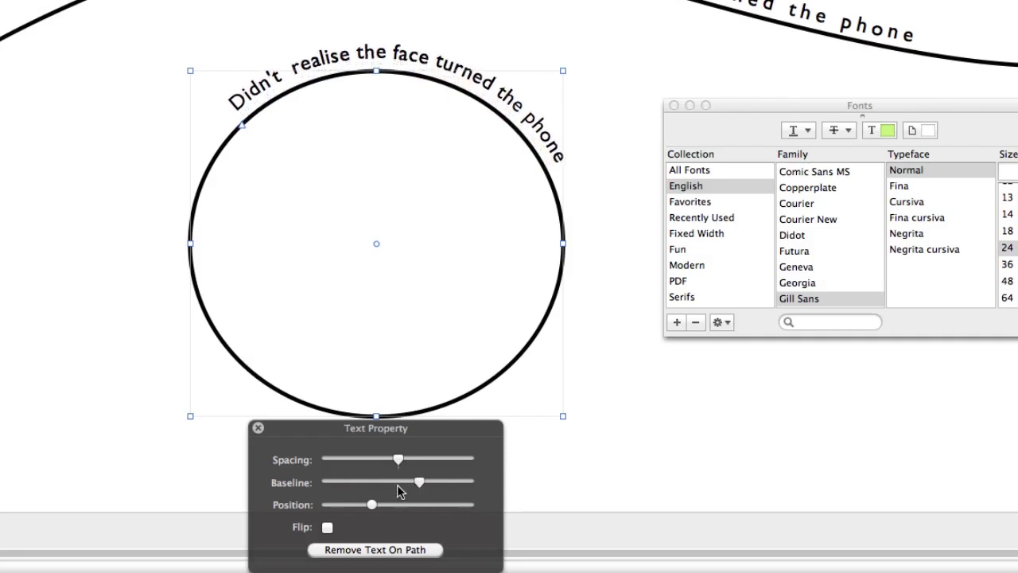
drag(398, 460, 421, 470)
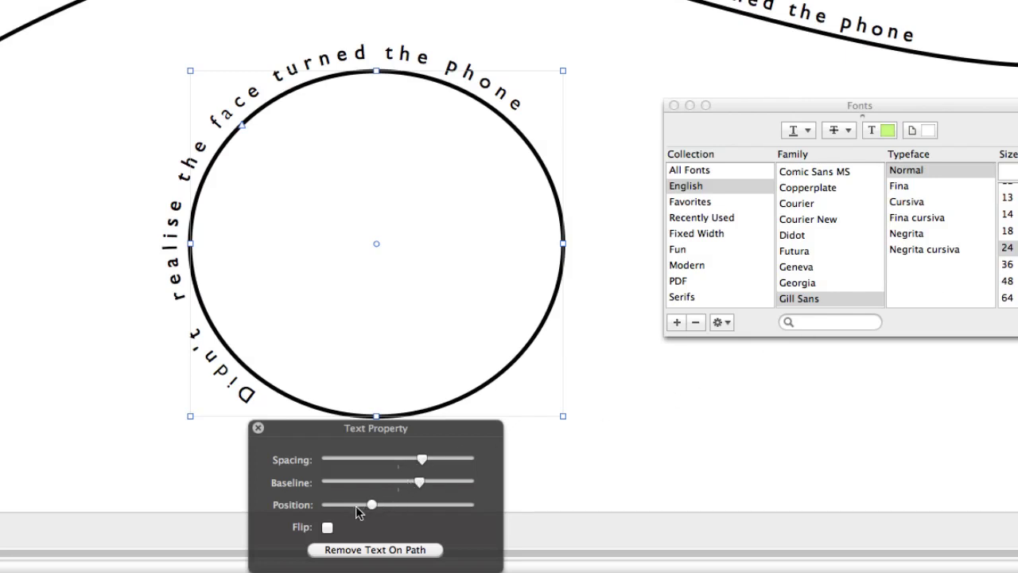
drag(371, 505, 390, 504)
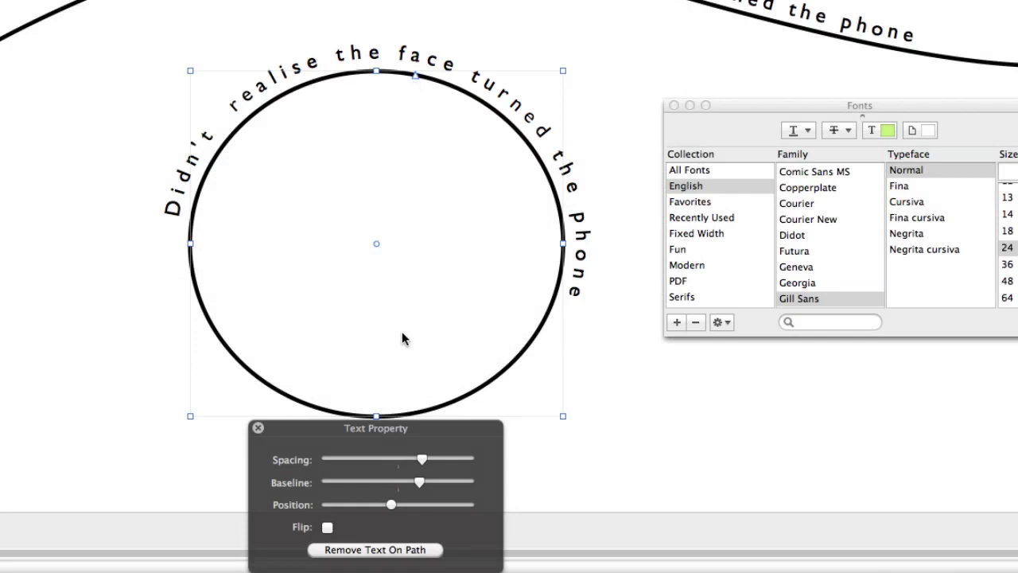
drag(390, 505, 387, 505)
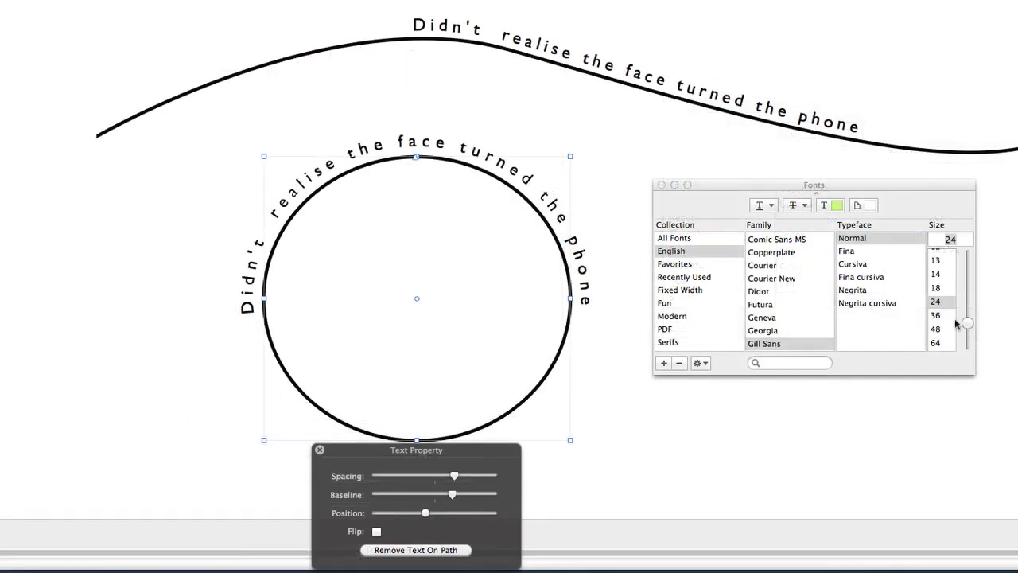
- Set the circle's text in bold Comic Sans MS at size 34
mouse_move(968, 324)
mouse_down()
mouse_move(968, 298)
mouse_move(966, 319)
mouse_up()
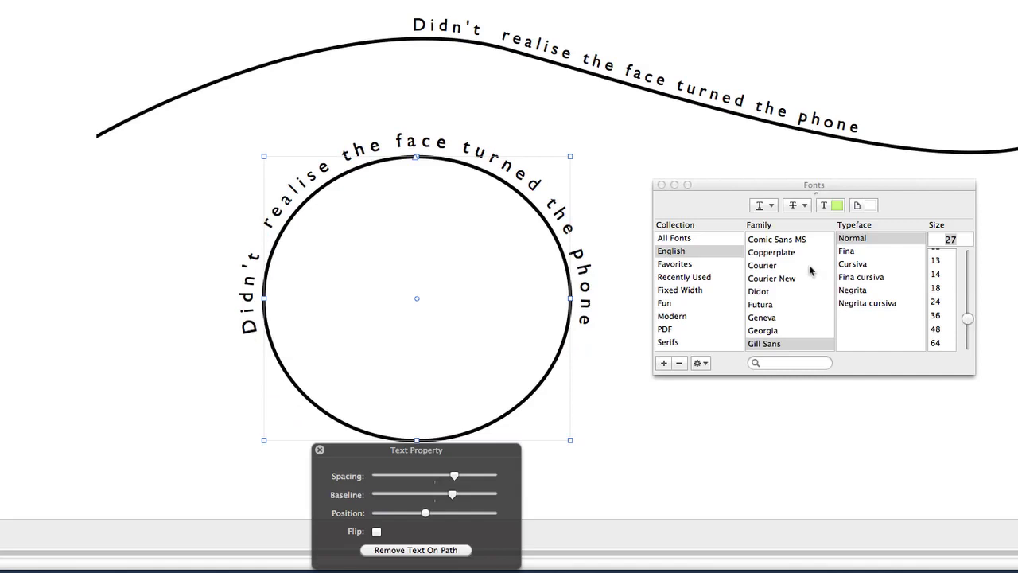
click(792, 241)
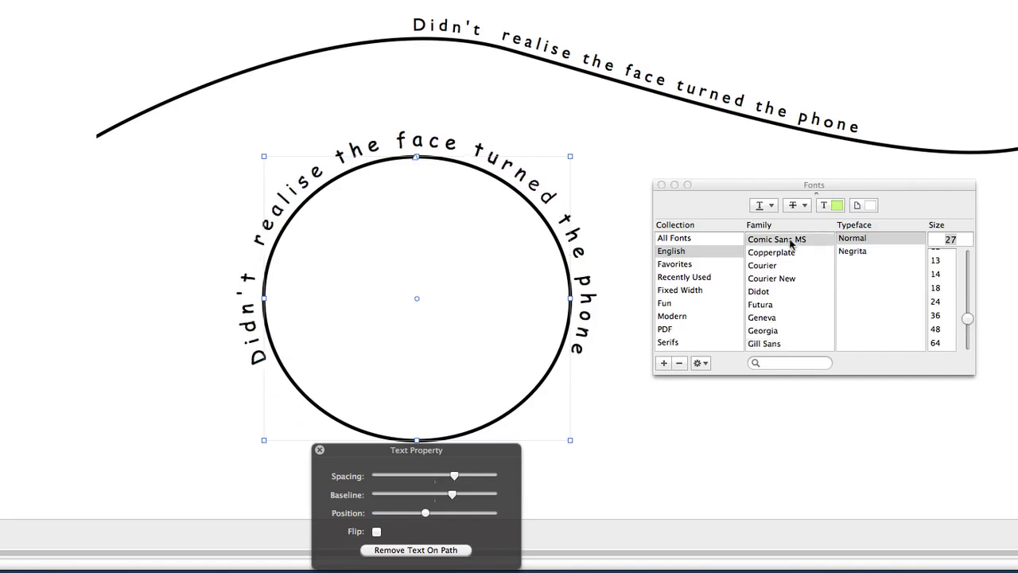
click(866, 252)
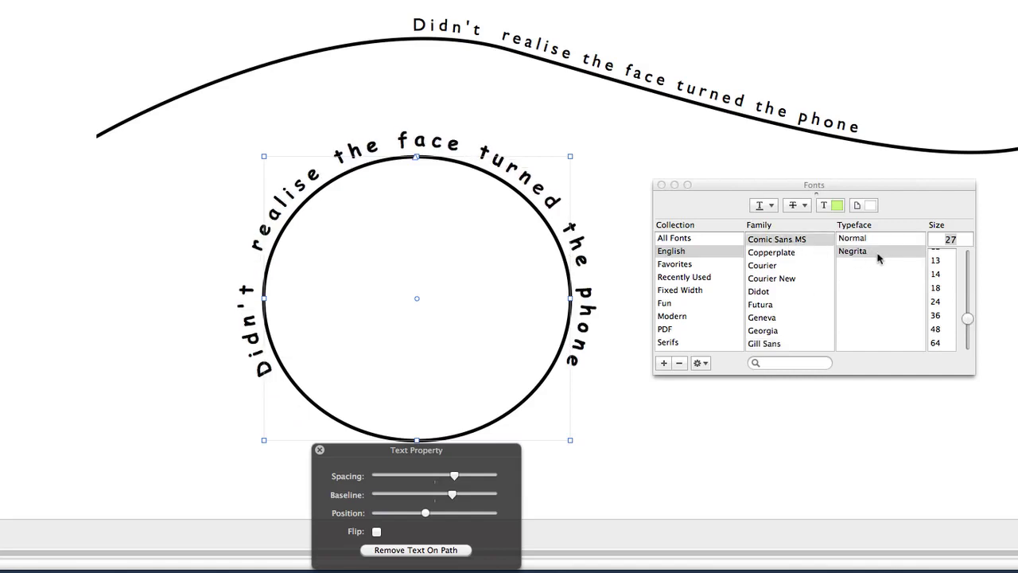
drag(967, 318, 968, 309)
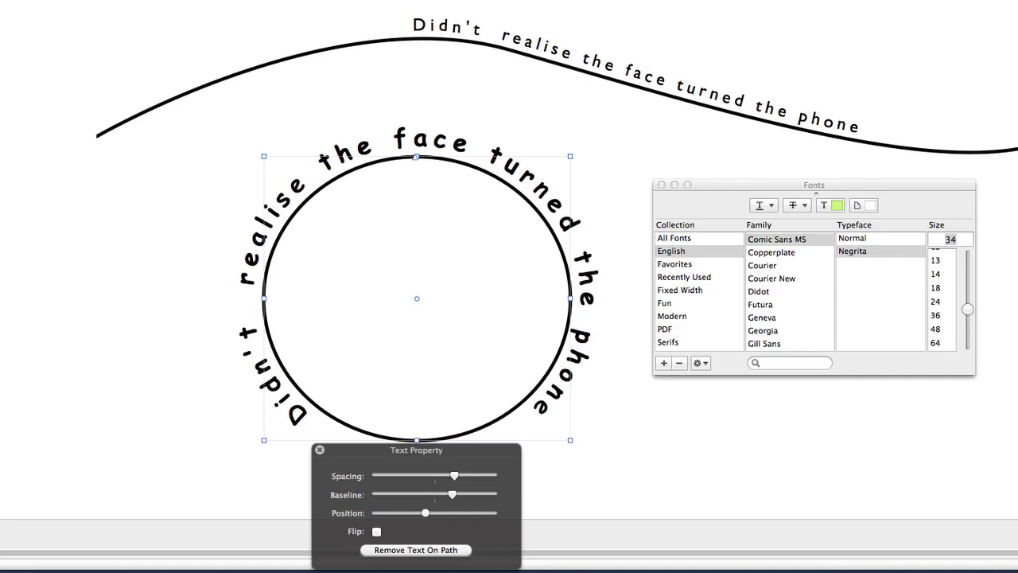
click(238, 79)
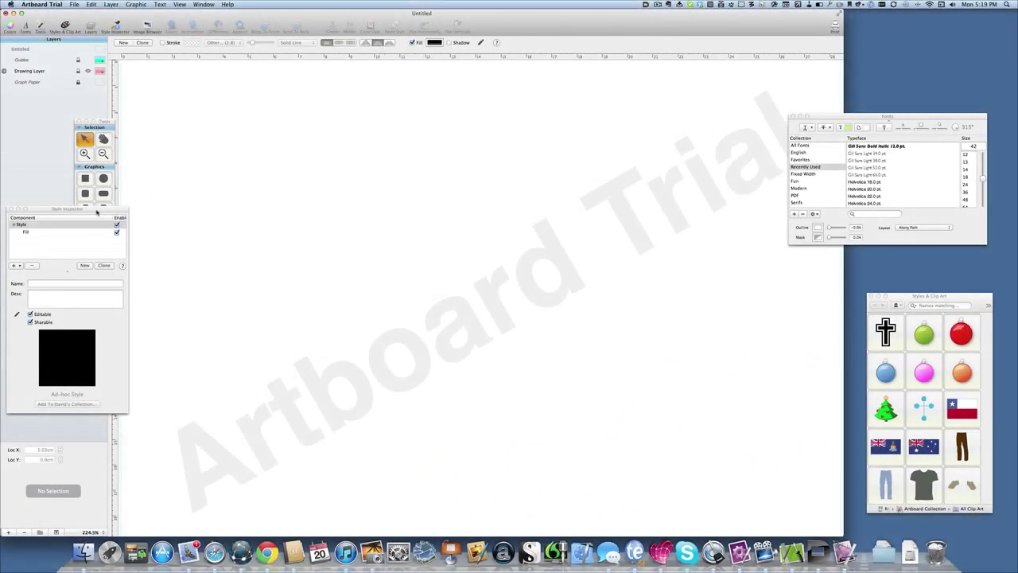
- Draw an open arc, then a straight text path above it for the phrase
drag(97, 213, 103, 301)
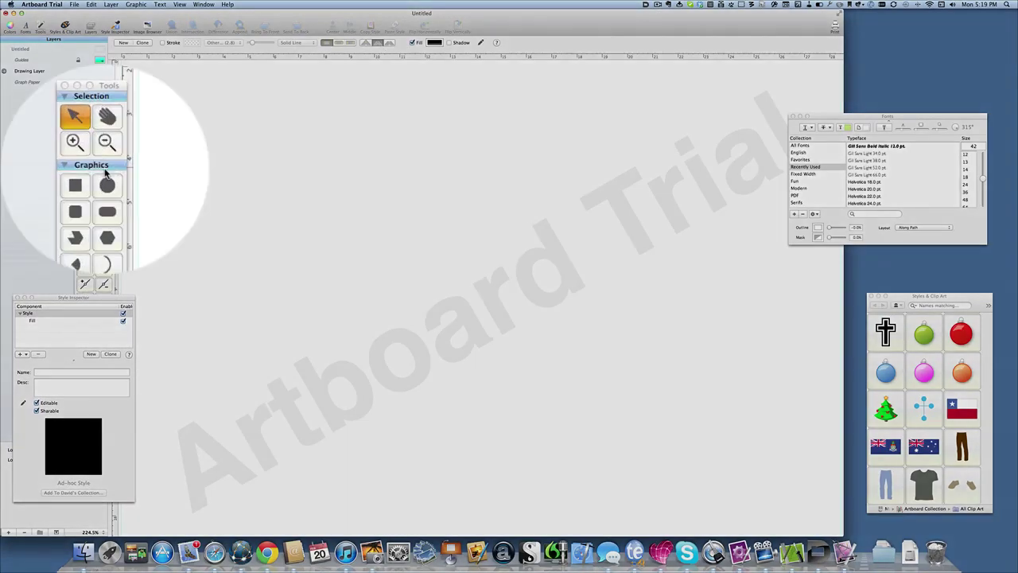
click(102, 227)
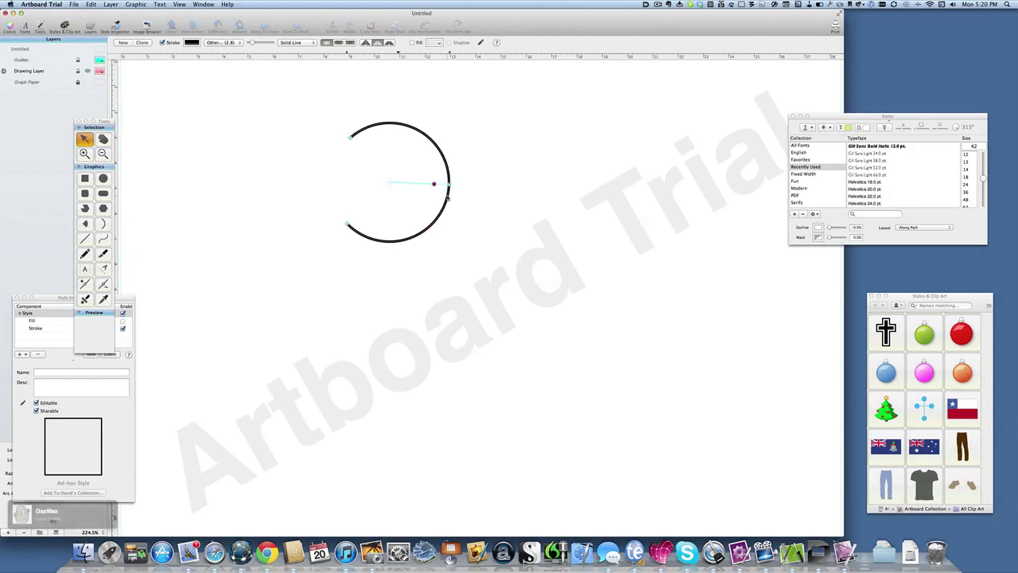
drag(449, 198, 499, 242)
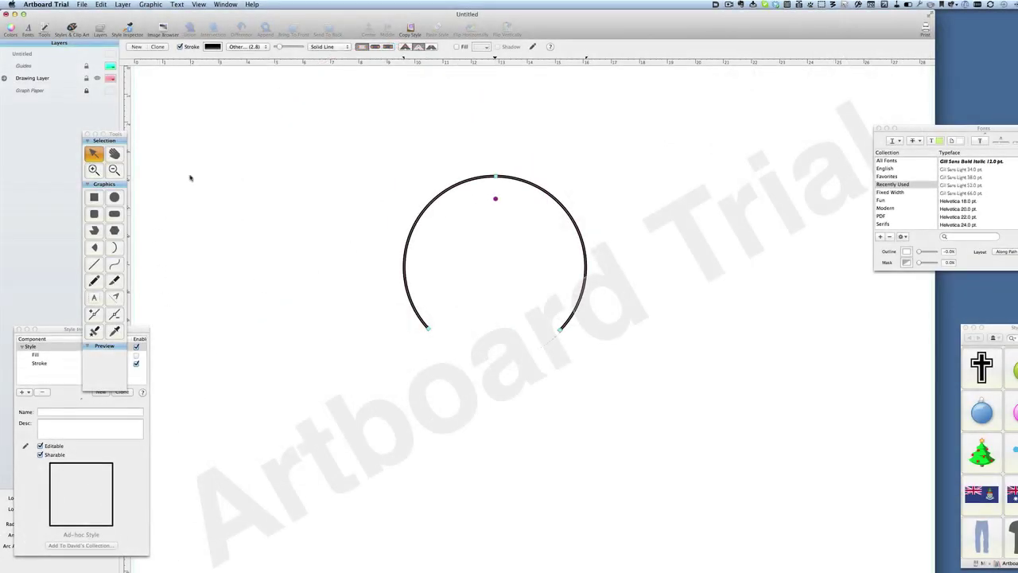
click(113, 296)
mouse_move(220, 154)
mouse_down()
mouse_move(837, 95)
mouse_move(815, 103)
mouse_up()
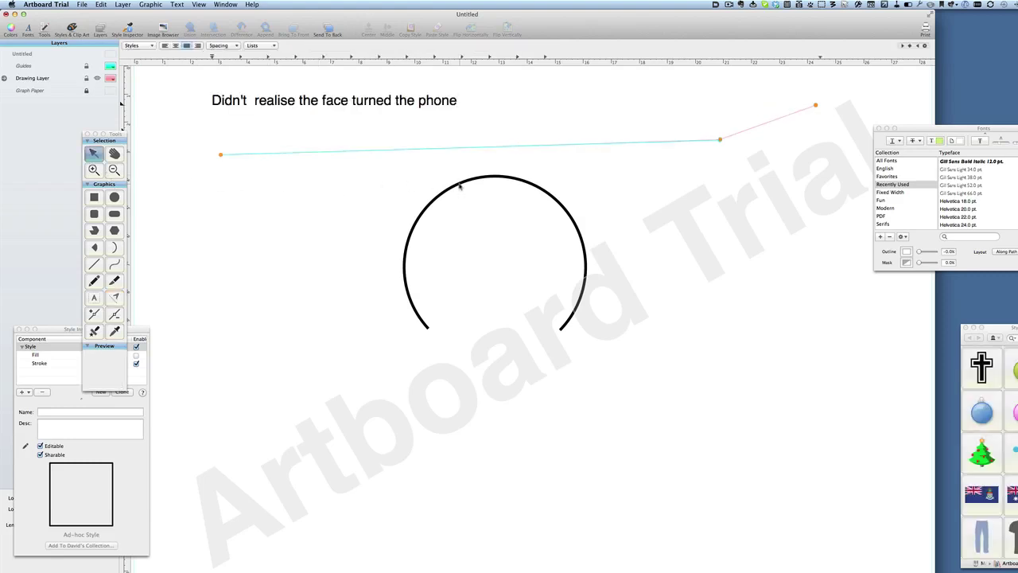
- Paste the arc's shape as the phrase's path so the text follows the curve
click(459, 185)
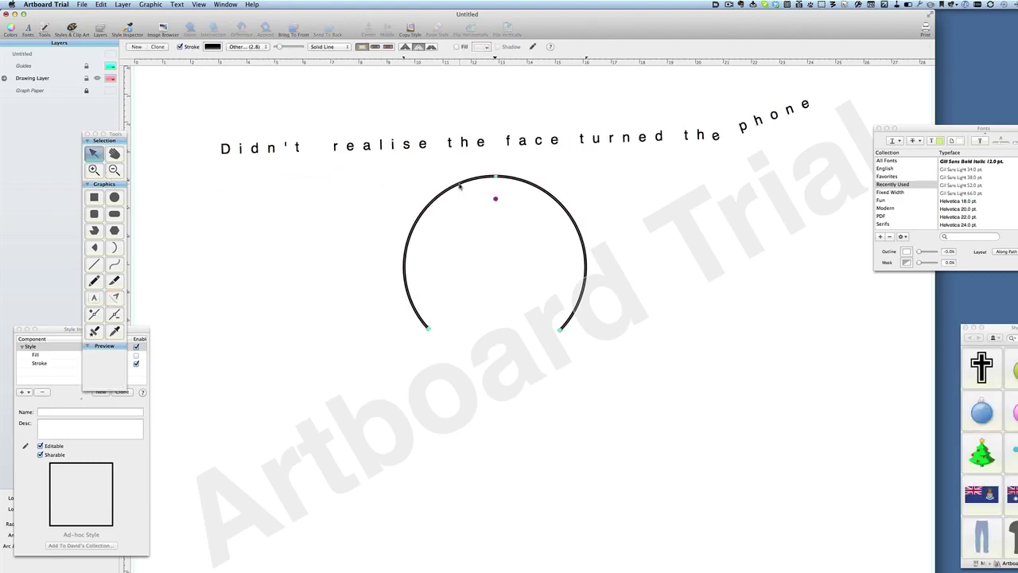
key(super+c)
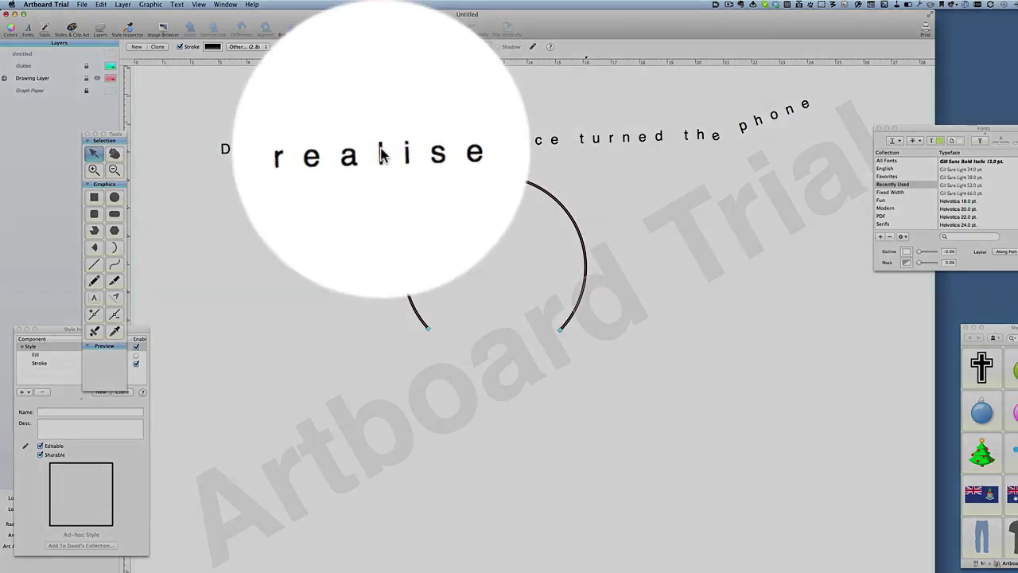
click(387, 150)
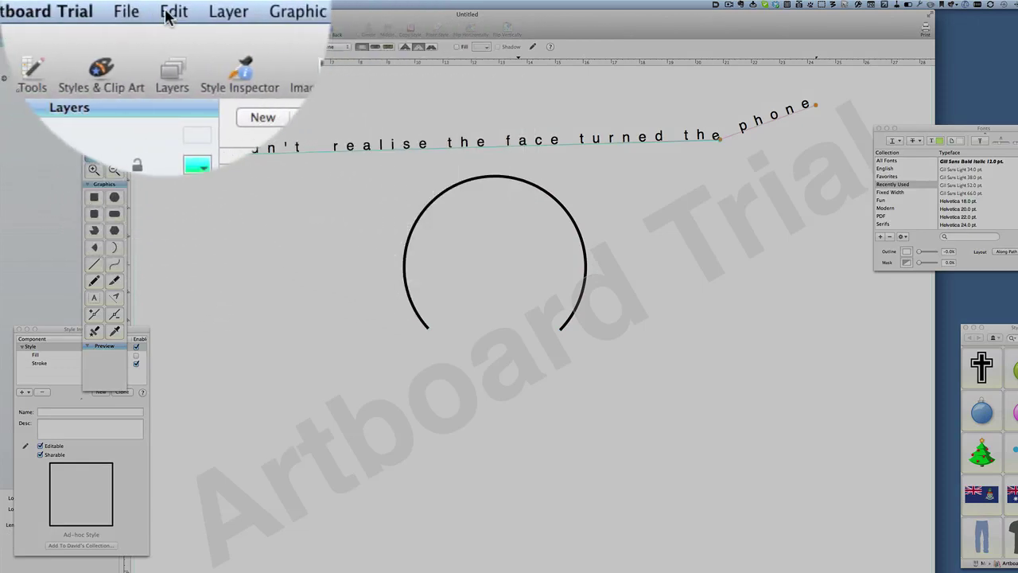
click(101, 4)
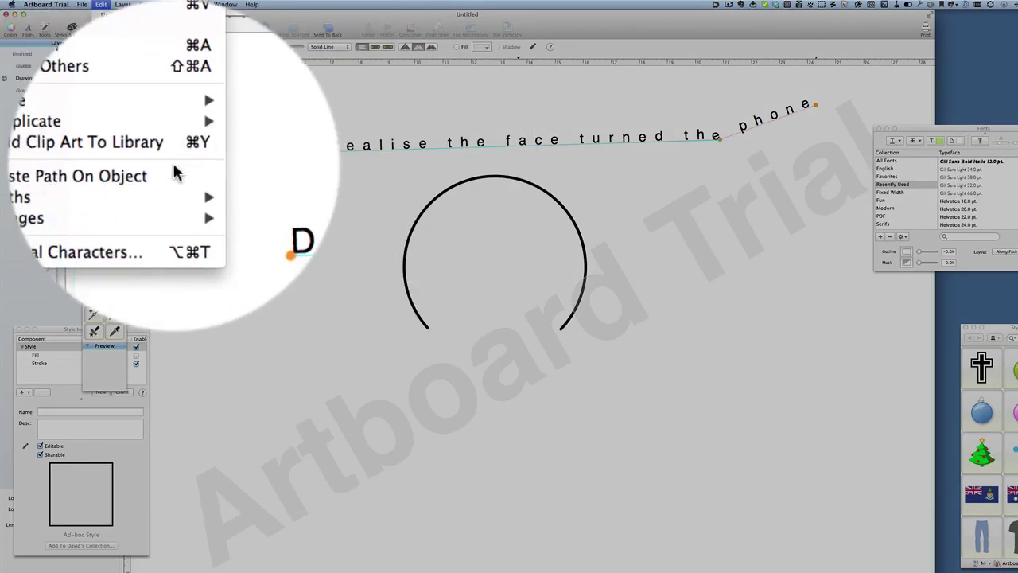
click(172, 167)
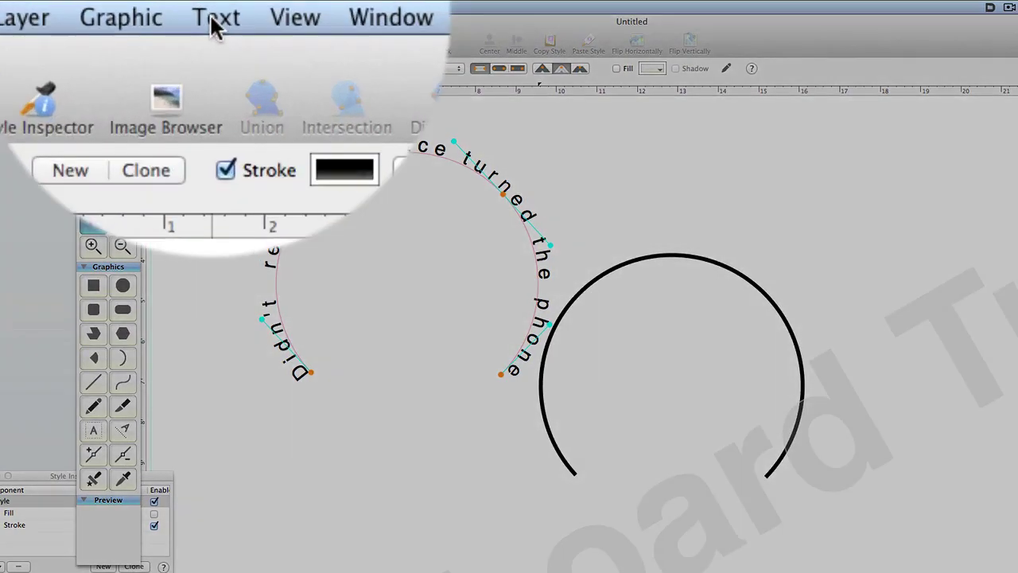
- Centre the arc text and make it bold at size 19
click(213, 7)
mouse_move(256, 237)
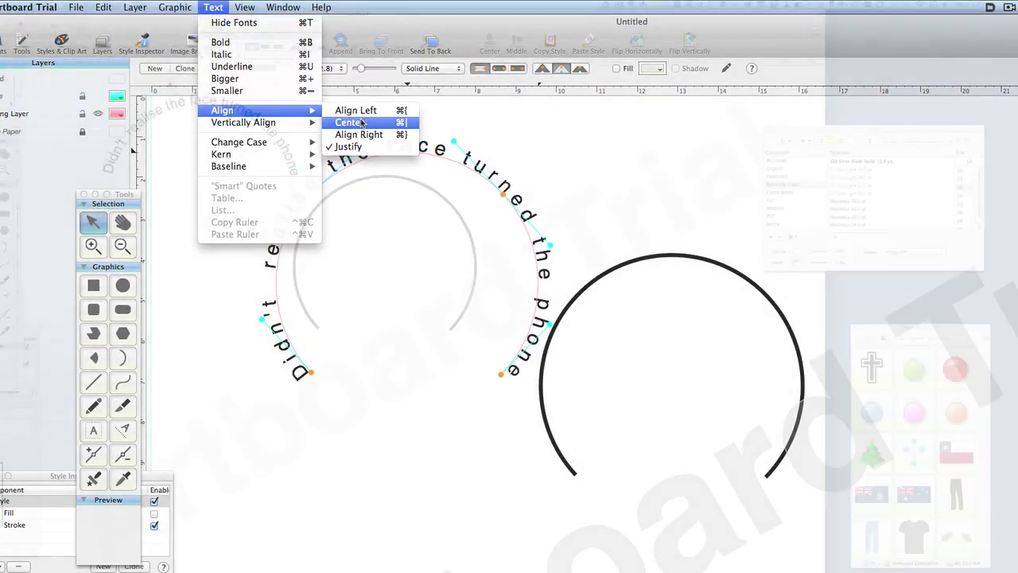
click(342, 188)
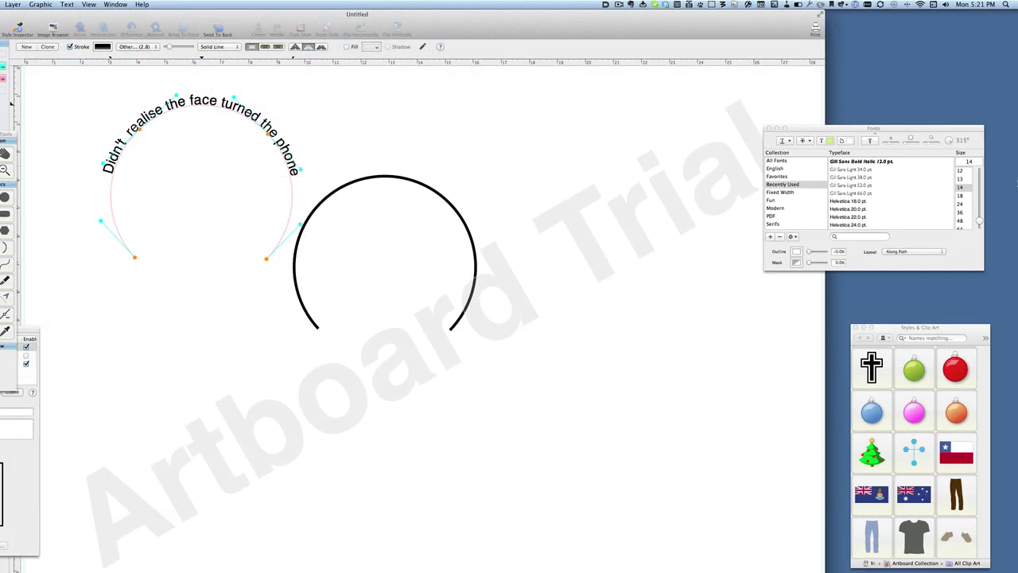
drag(979, 222, 979, 217)
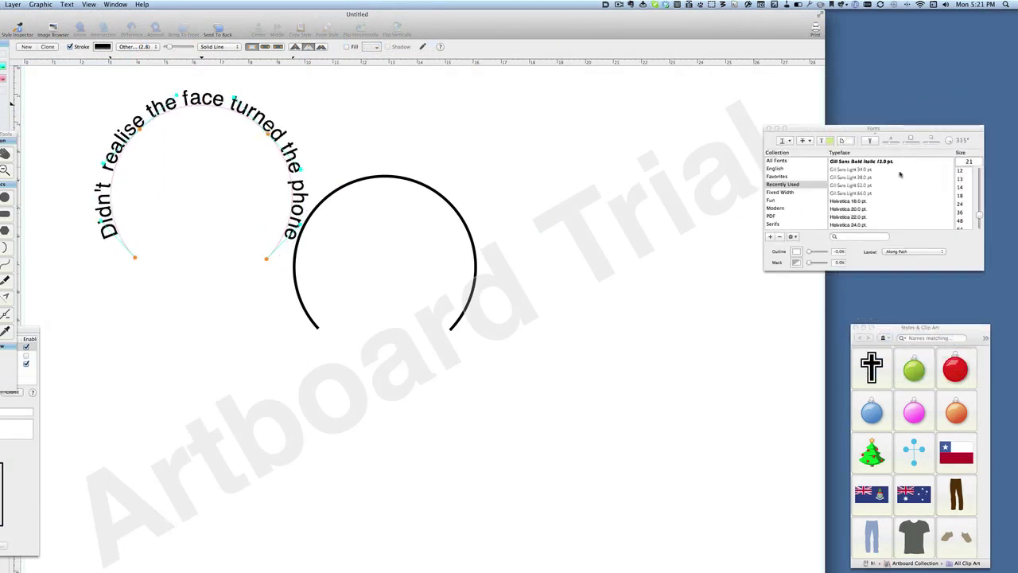
key(super+b)
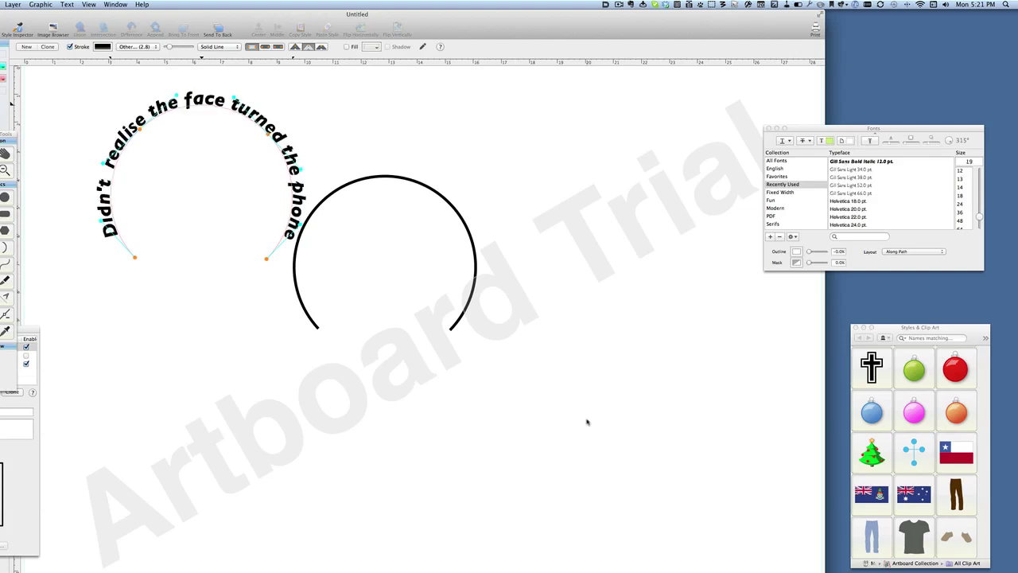